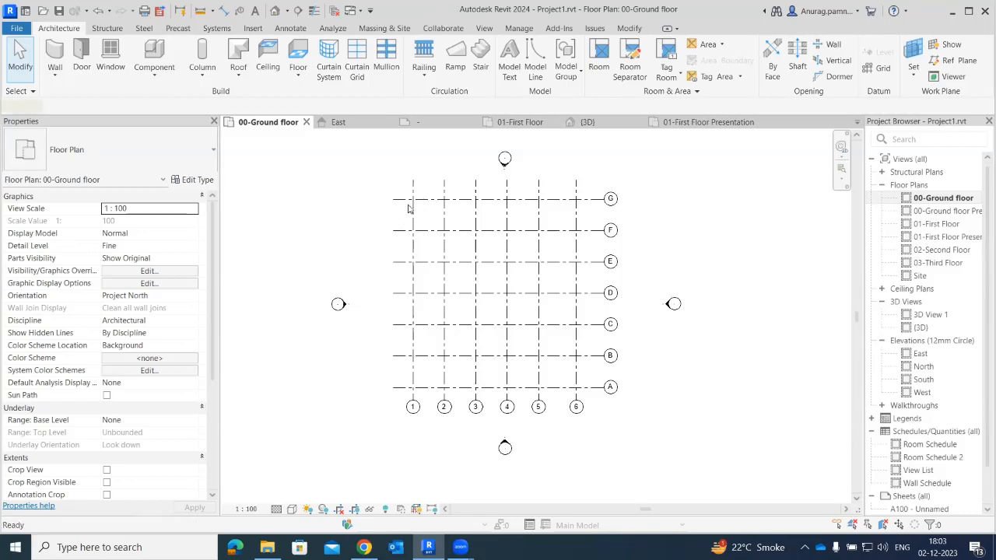
Draw a closed loop of 200mm -Generic wall through grid intersections G1, D1, D3, A3, A5 and G5
key("w")
key("a")
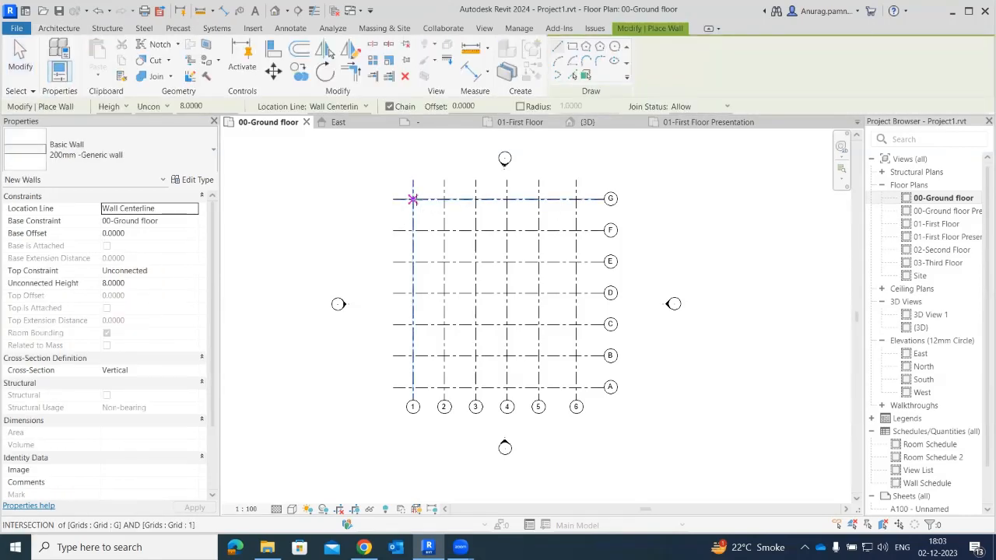
left_click(412, 200)
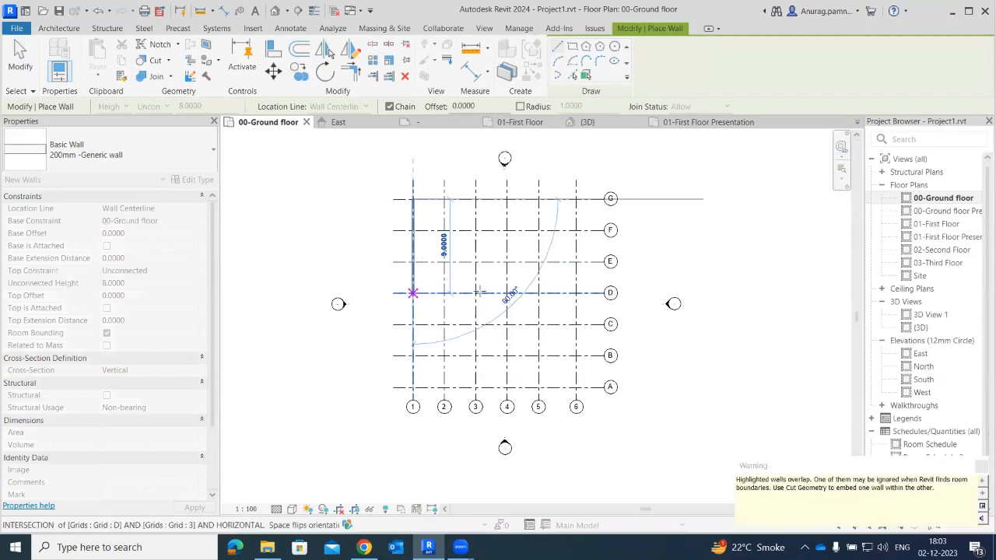
left_click(413, 293)
left_click(475, 292)
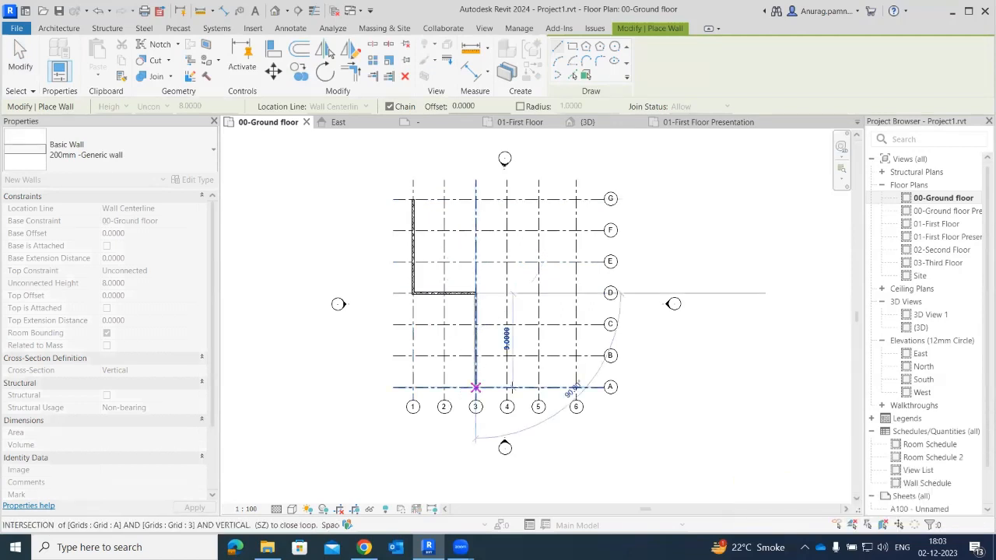
left_click(476, 387)
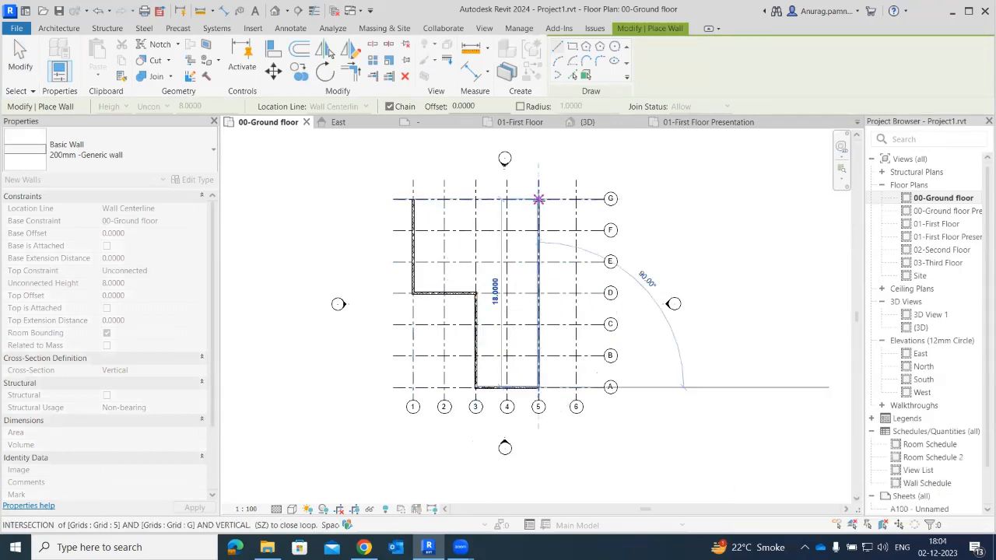
left_click(539, 200)
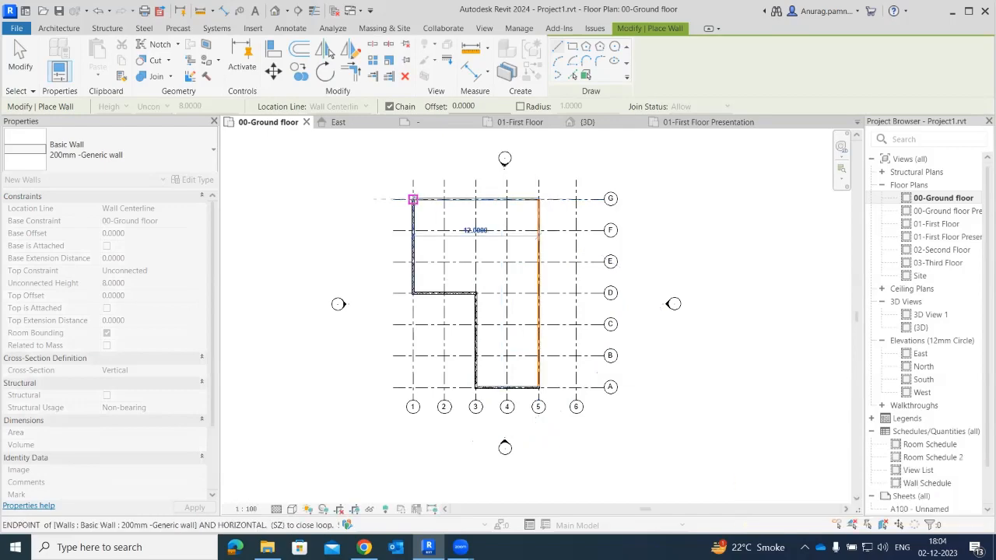
left_click(413, 200)
key("Escape")
scroll(429, 208, "up", 4)
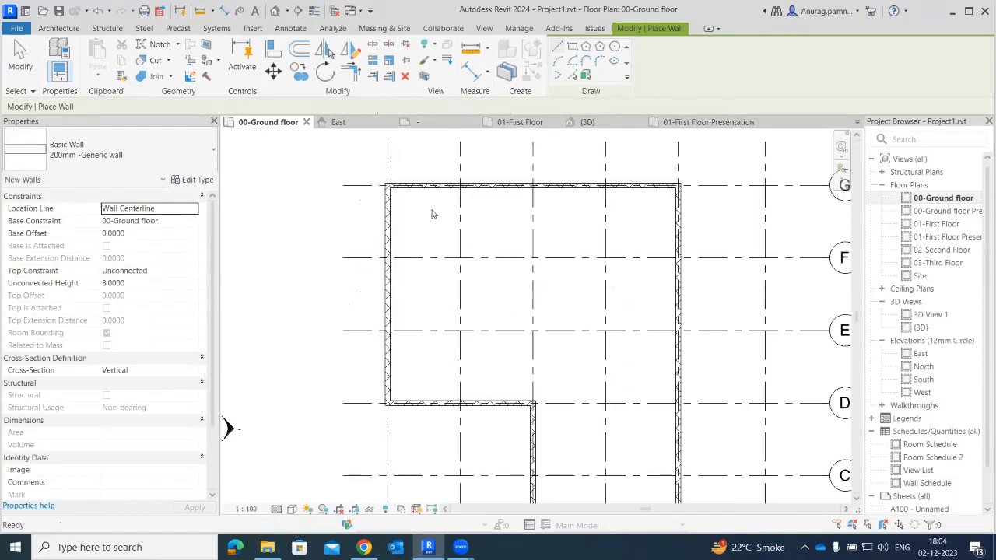
key("Escape")
Open the material of the structure layer in the type assembly of the wall along grid G
scroll(410, 199, "up", 3)
scroll(467, 190, "down", 3)
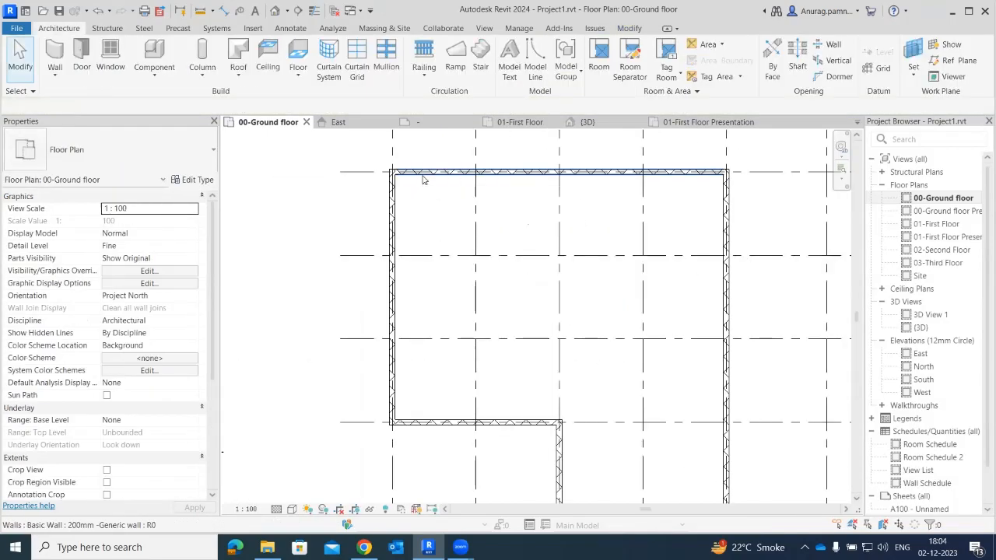
scroll(520, 191, "down", 1)
scroll(486, 210, "up", 3)
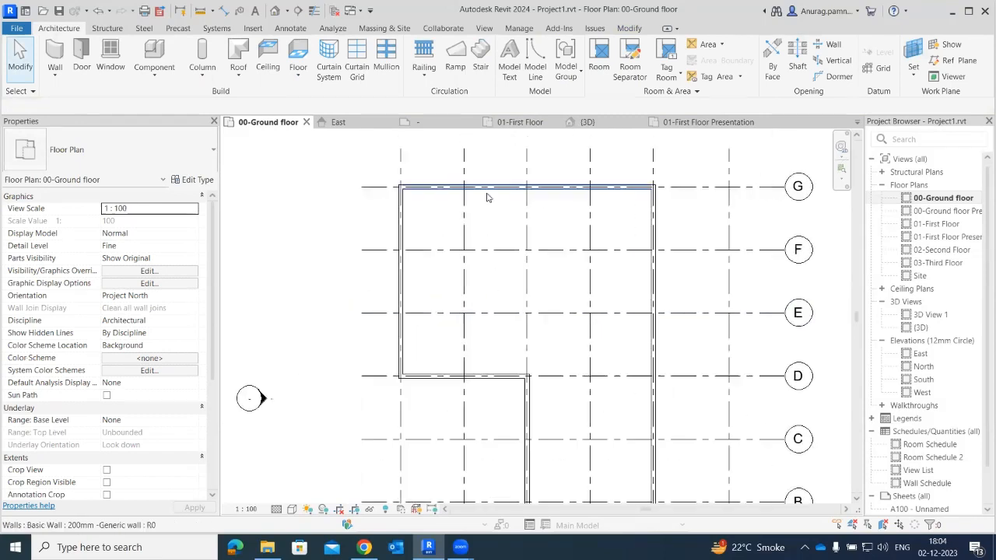
scroll(487, 195, "up", 4)
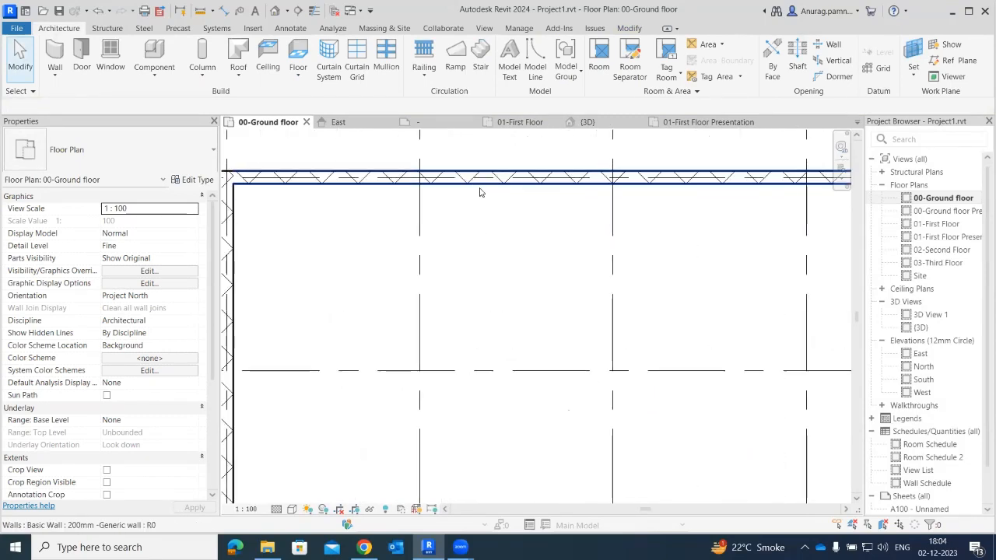
scroll(481, 192, "down", 5)
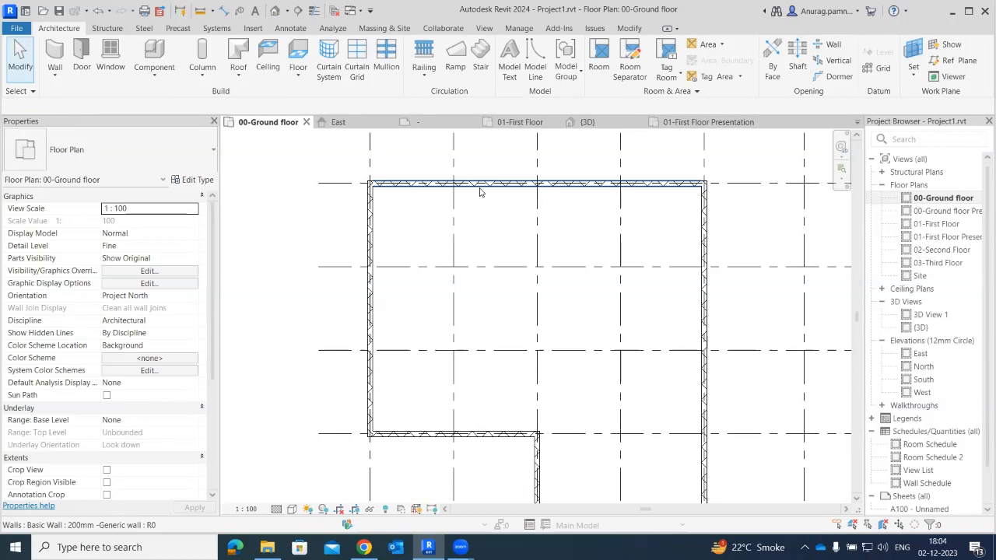
left_click(480, 192)
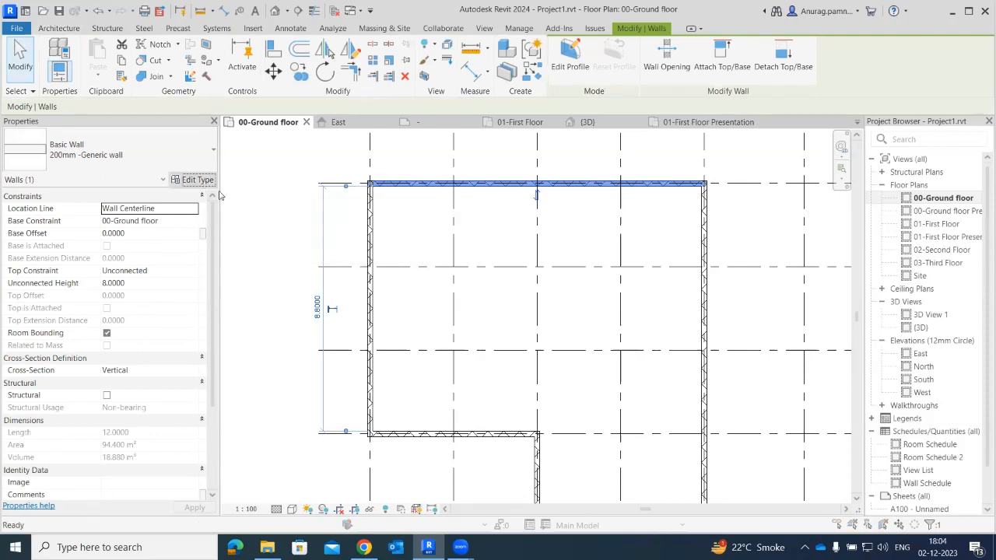
left_click(197, 180)
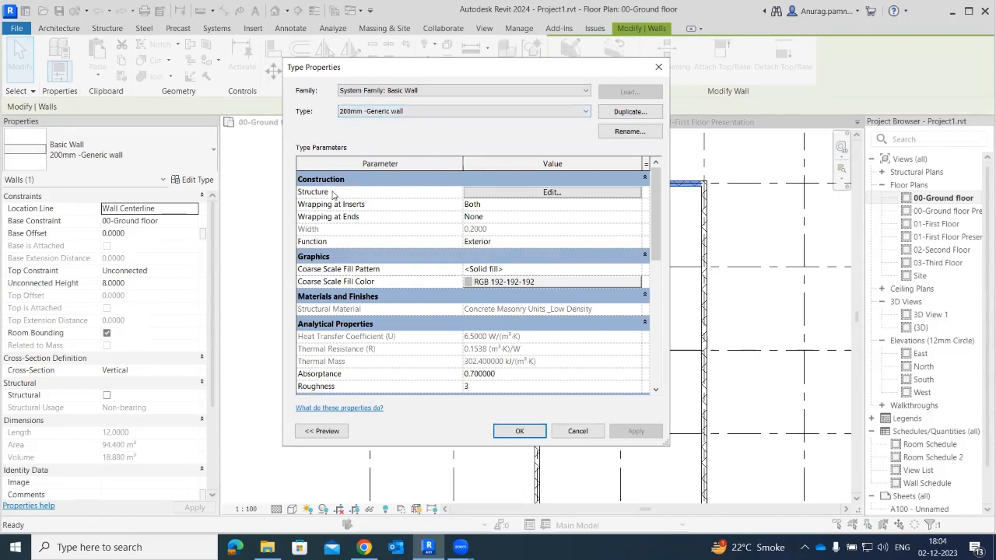
left_click(506, 193)
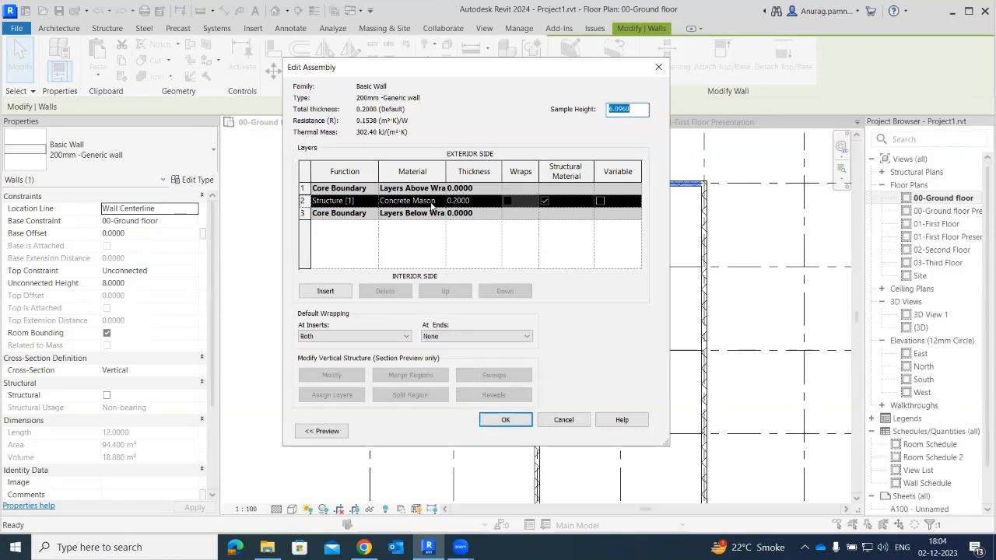
left_click(440, 201)
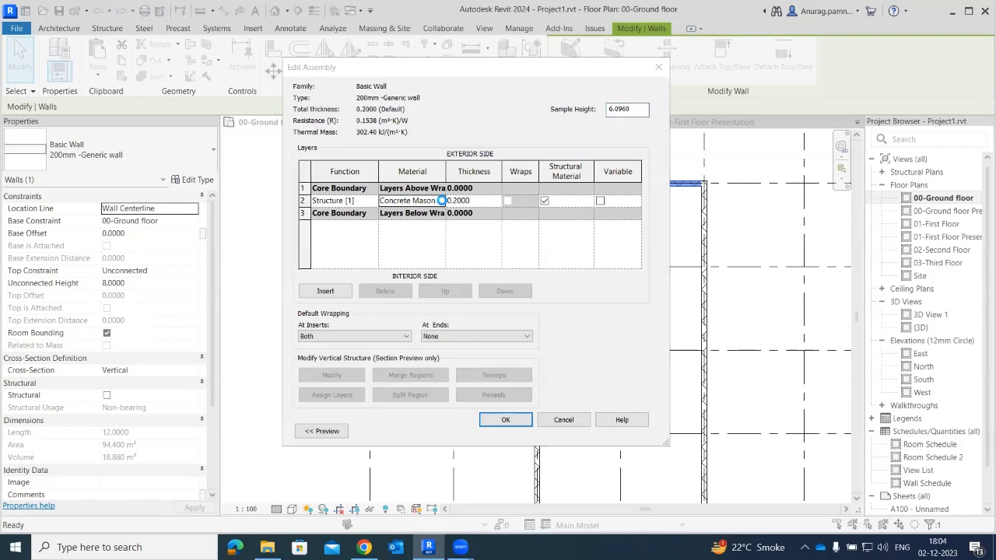
left_click(441, 201)
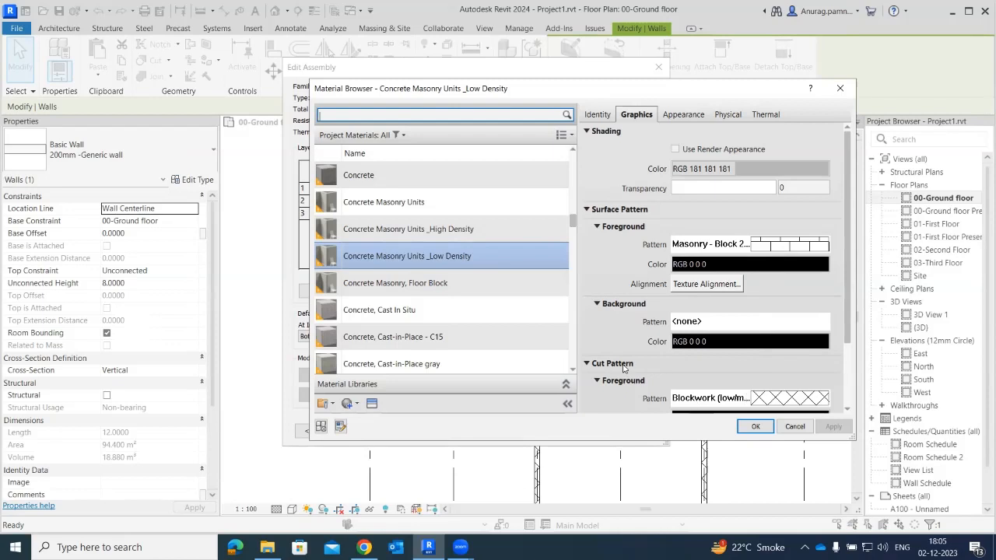
Set the foreground cut pattern of the Concrete Masonry Units _Low Density material to Brickwork
scroll(774, 403, "down", 1)
scroll(774, 404, "down", 2)
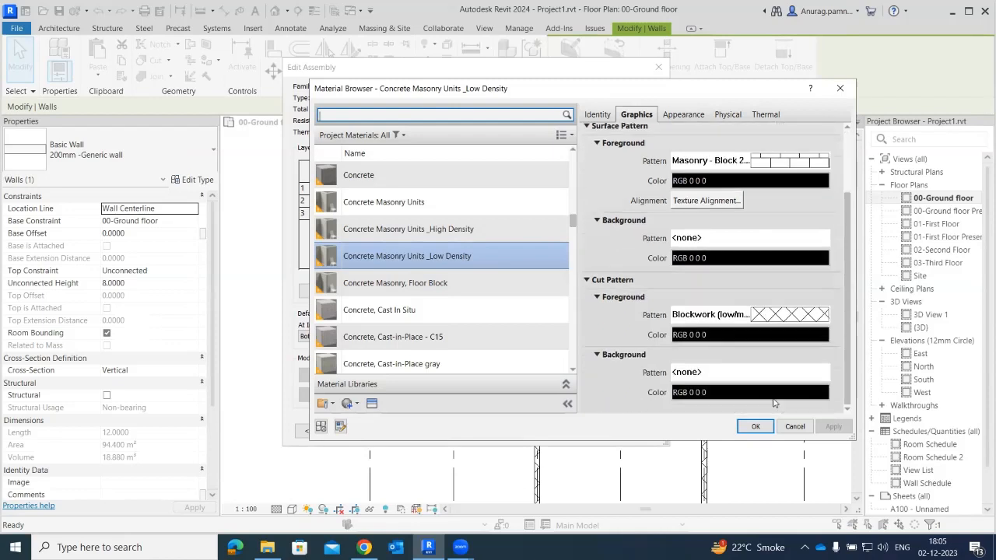
left_click(769, 316)
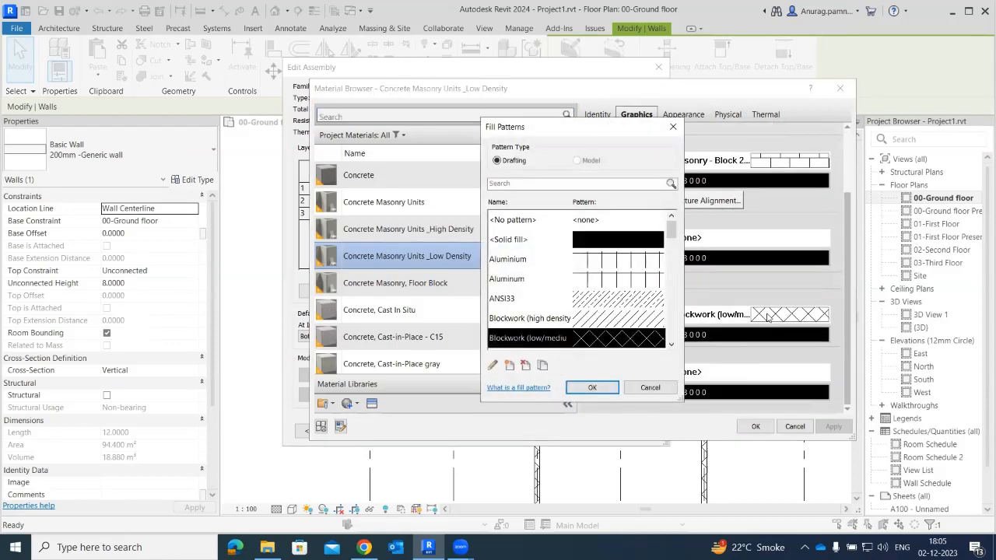
scroll(611, 319, "down", 2)
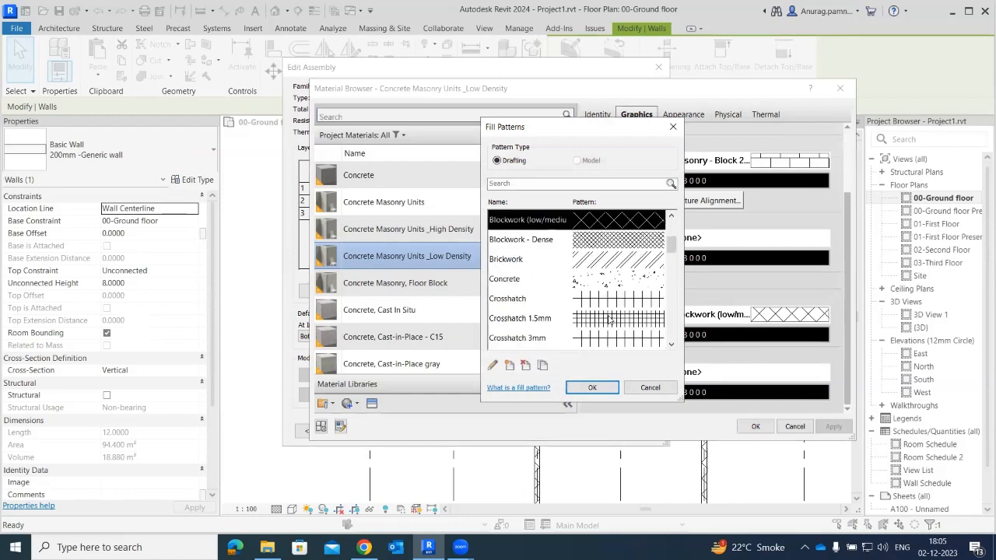
left_click(611, 260)
left_click(593, 388)
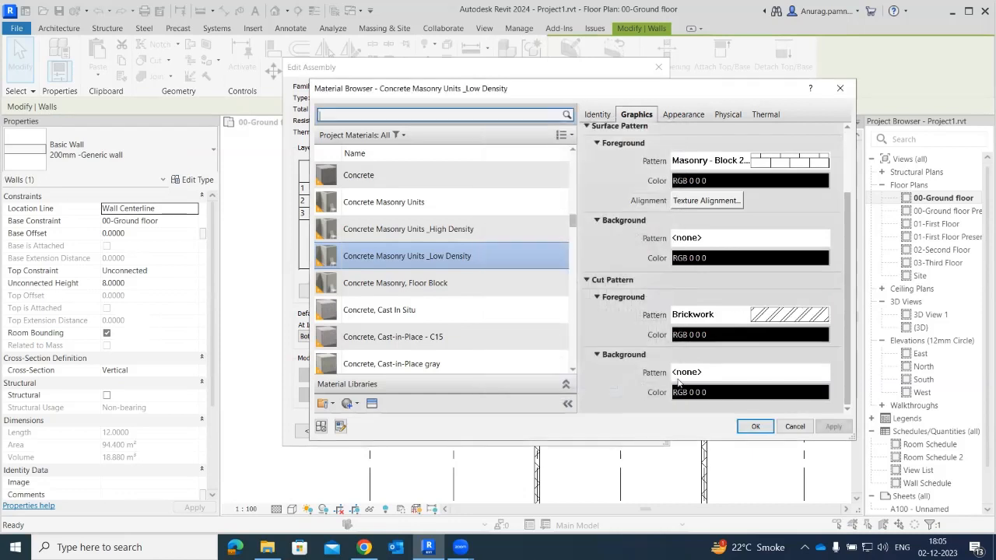
Set the material's background cut pattern to Solid fill in orange RGB 255-128-64 and accept the wall type changes
left_click(762, 375)
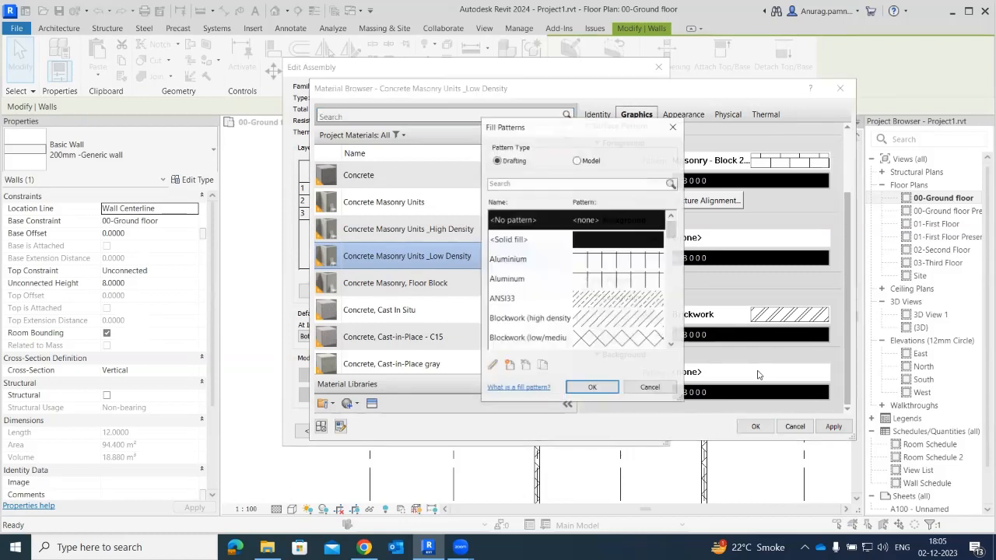
left_click(592, 246)
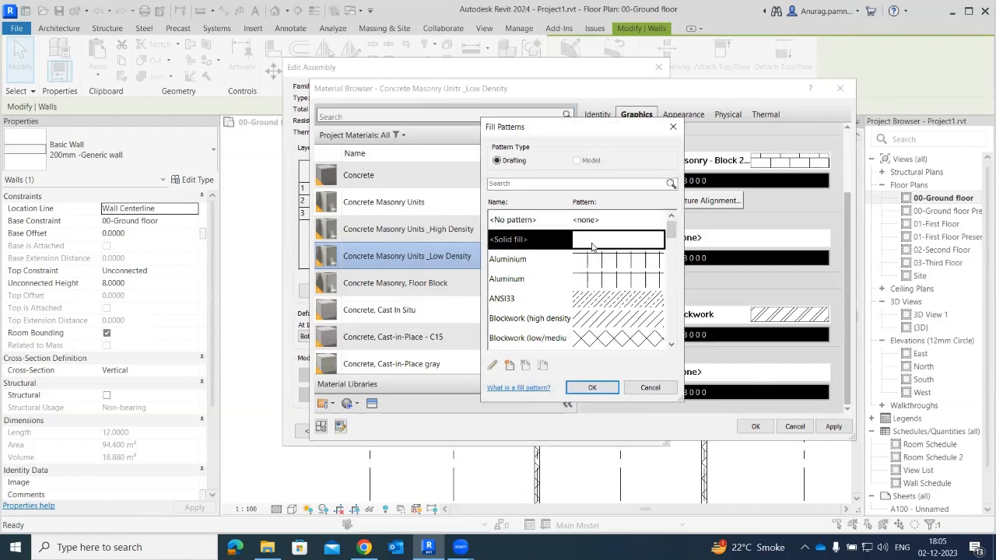
left_click(594, 387)
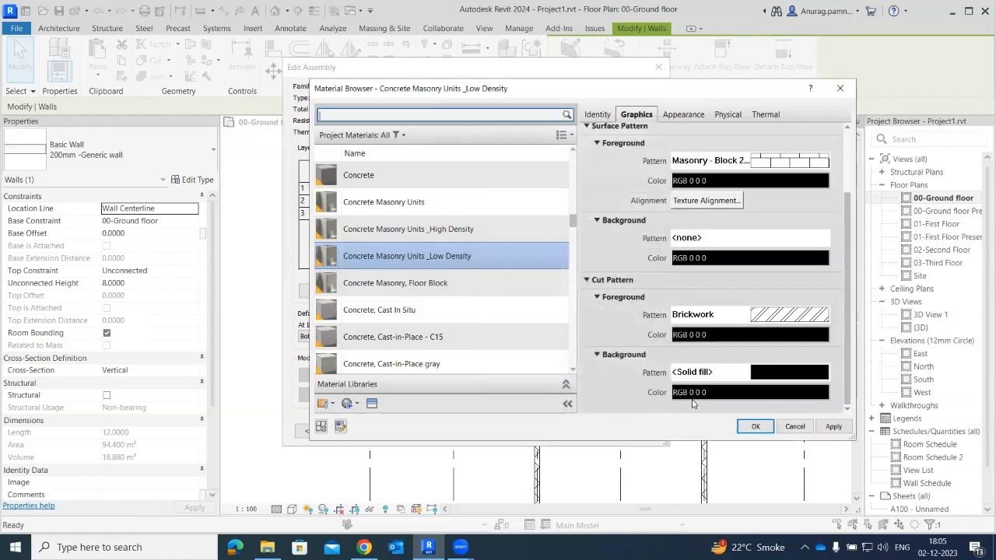
left_click(706, 393)
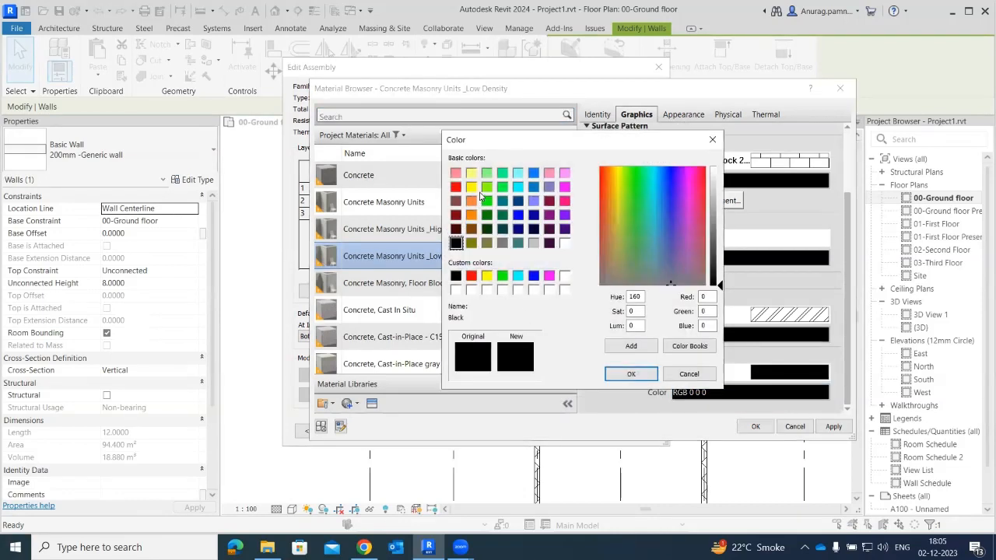
left_click(471, 200)
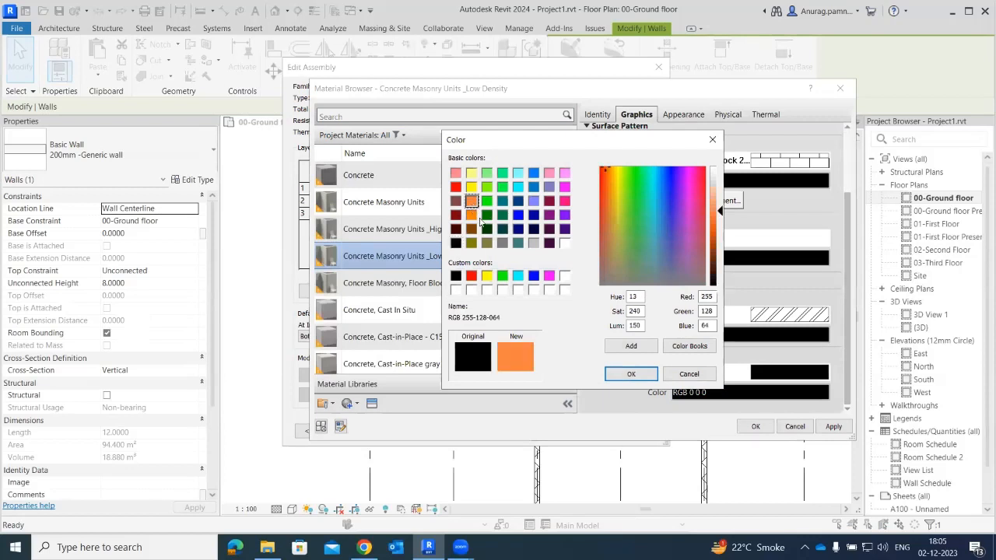
left_click(631, 374)
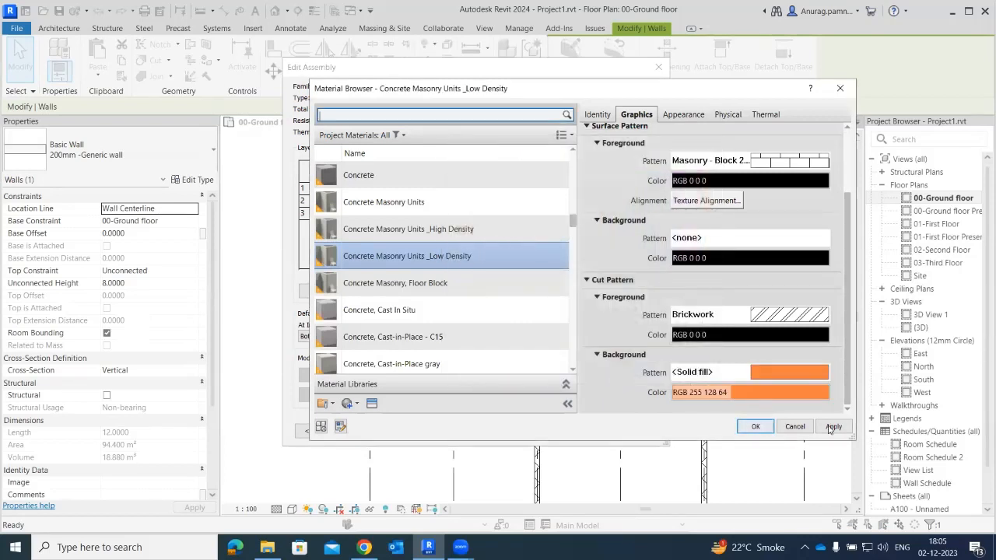
left_click(755, 427)
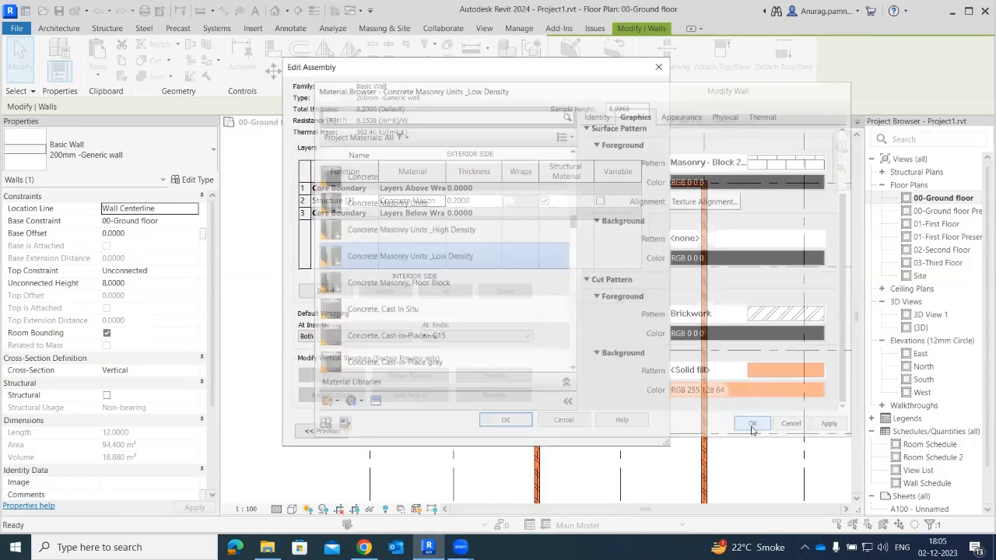
left_click(507, 419)
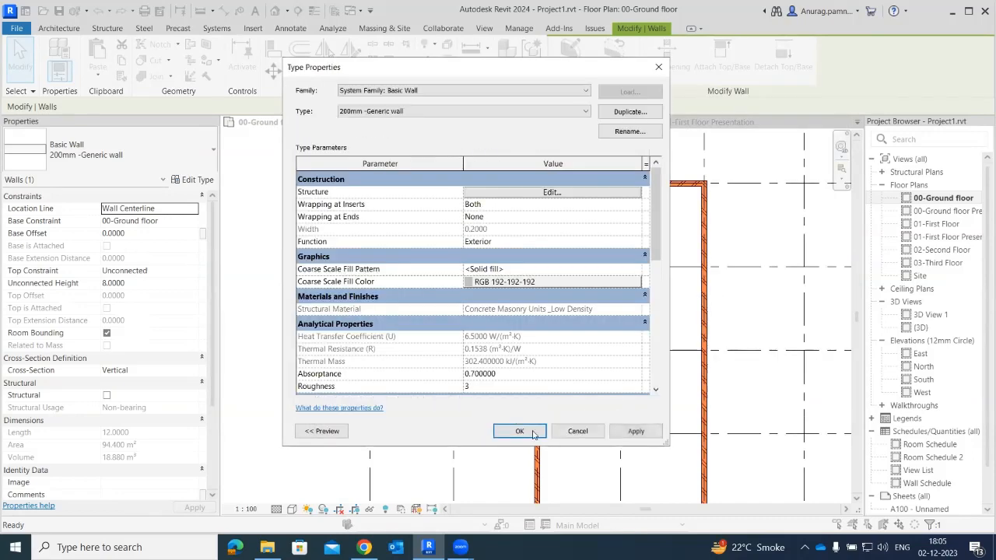
left_click(520, 431)
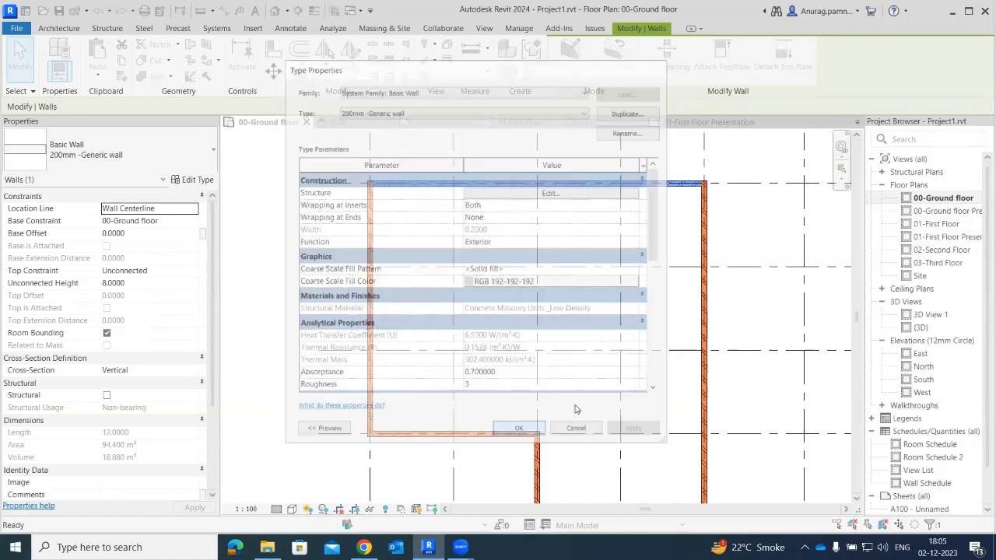
Examine the cut pattern and fill colour of the walls in the ground floor plan at different zoom levels
scroll(691, 189, "up", 12)
scroll(639, 243, "up", 1)
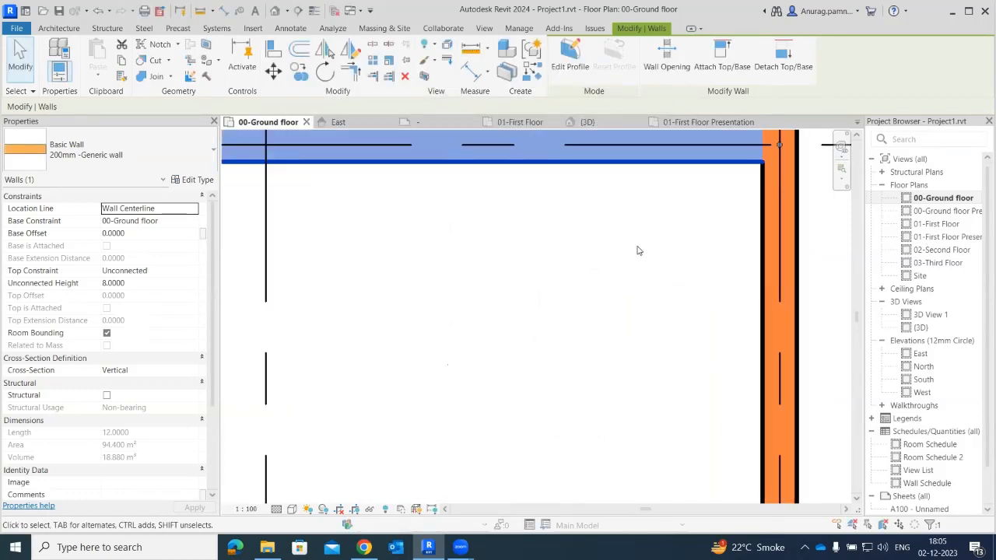
left_click(637, 288)
left_click(642, 177)
scroll(642, 178, "down", 2)
scroll(585, 227, "up", 5)
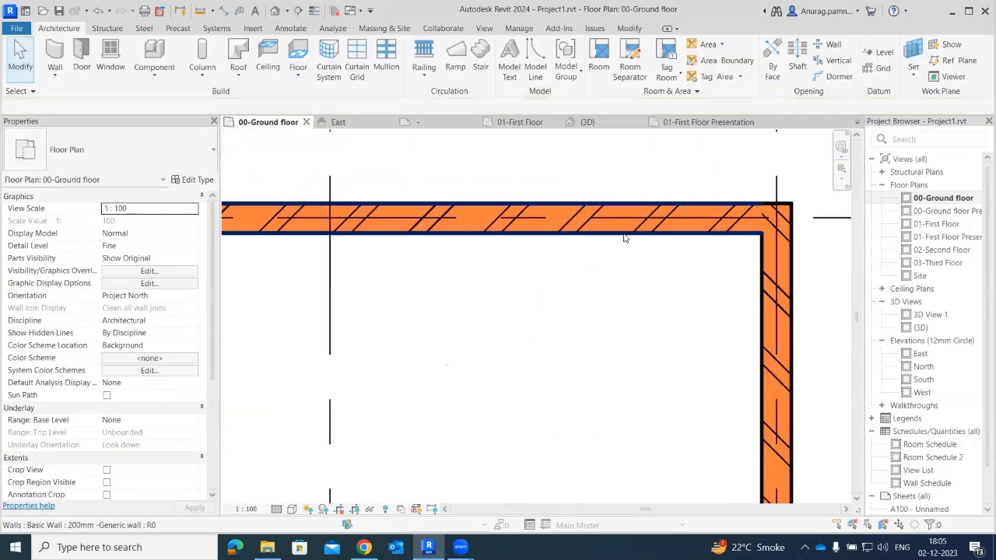
scroll(585, 227, "down", 10)
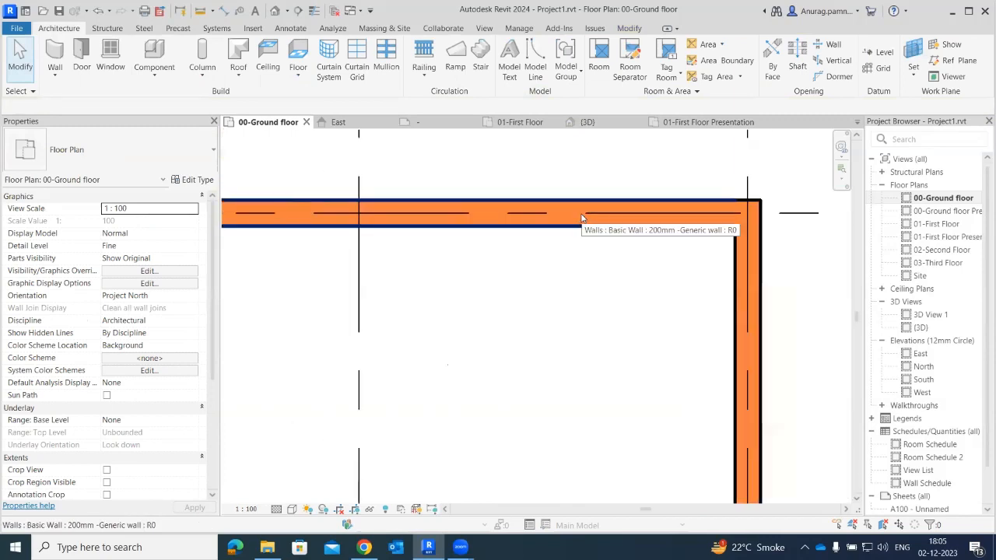
scroll(578, 236, "down", 3)
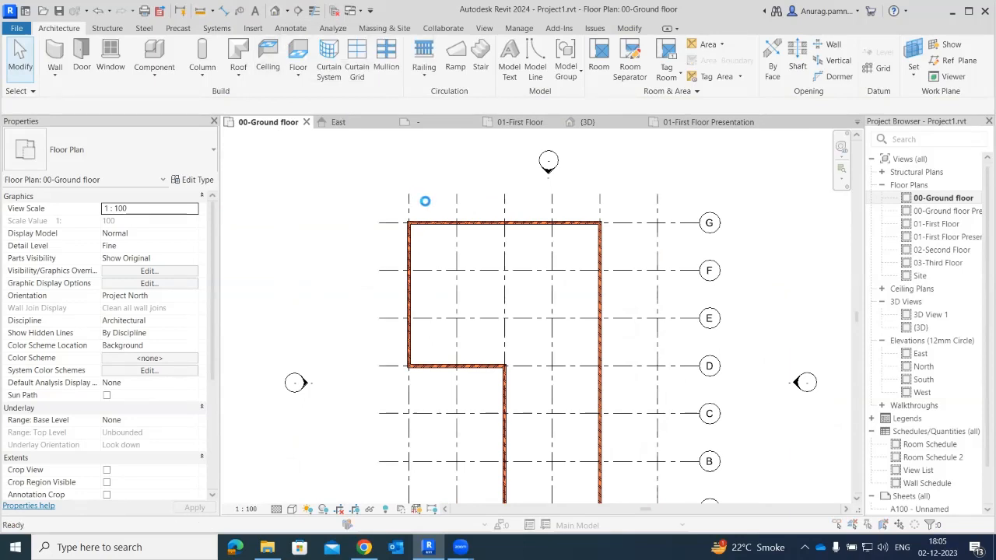
Open the default 3D view and examine the surface pattern on the exterior walls near the railing
left_click(601, 163)
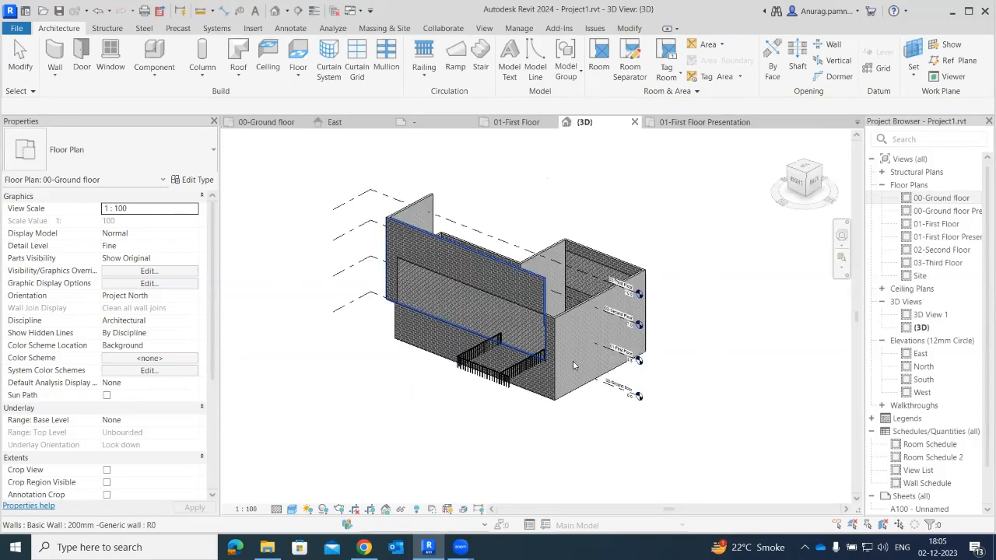
scroll(573, 362, "up", 5)
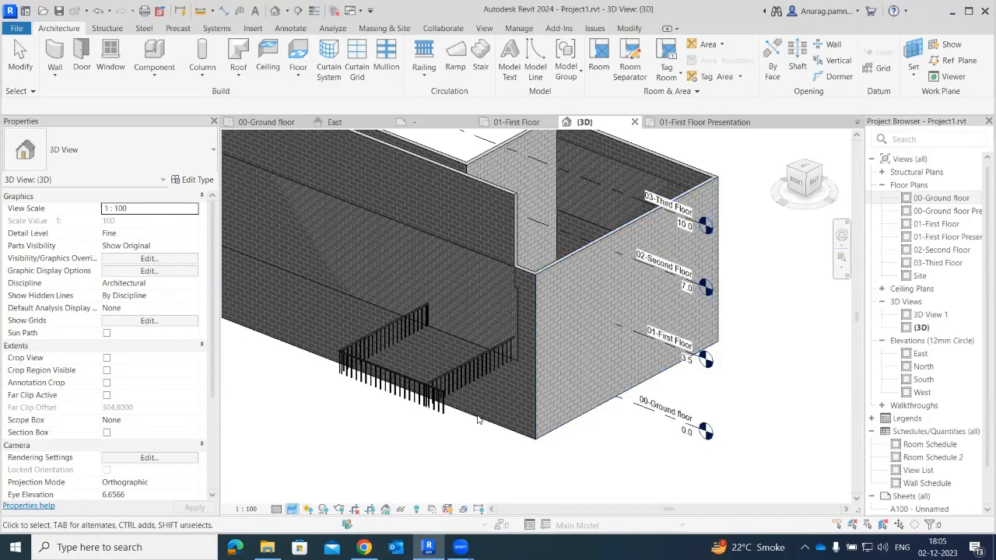
scroll(536, 274, "up", 4)
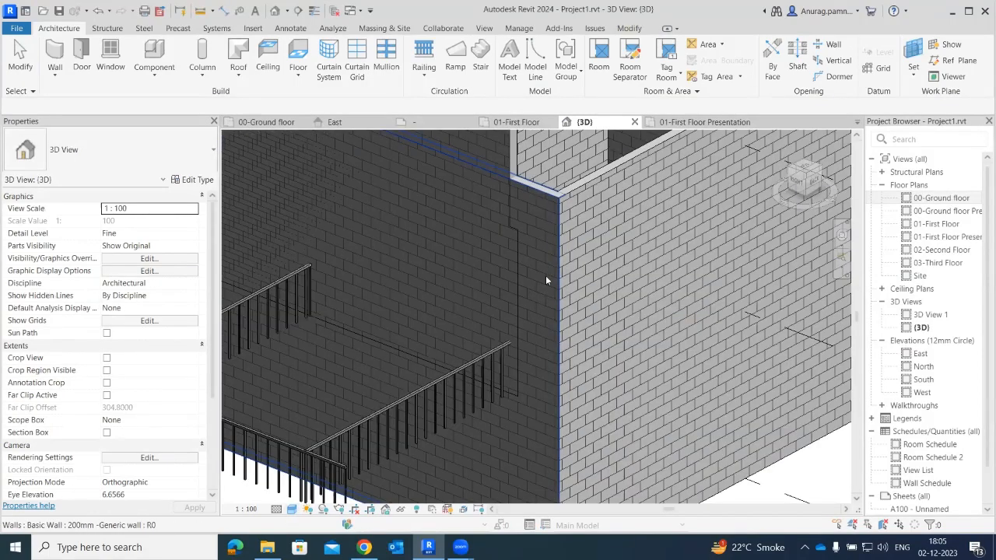
Examine the surface pattern across the whole building's exterior walls in the 3D view
scroll(689, 275, "down", 4)
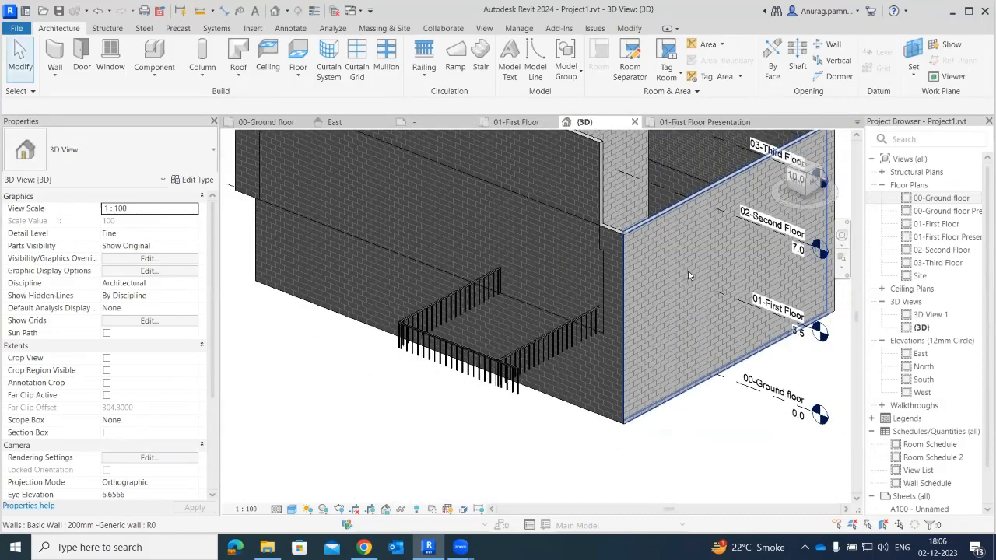
scroll(688, 275, "down", 5)
middle_click_drag(669, 389, 592, 405)
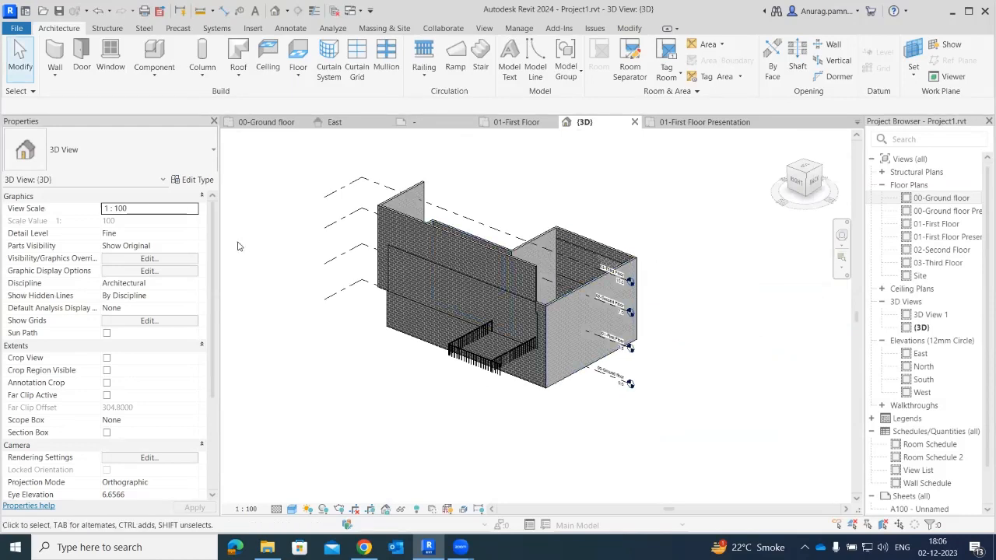
Open the layer structure of the 200mm -Generic wall type from the wall along grid G in the 00-Ground floor plan
double_click(926, 201)
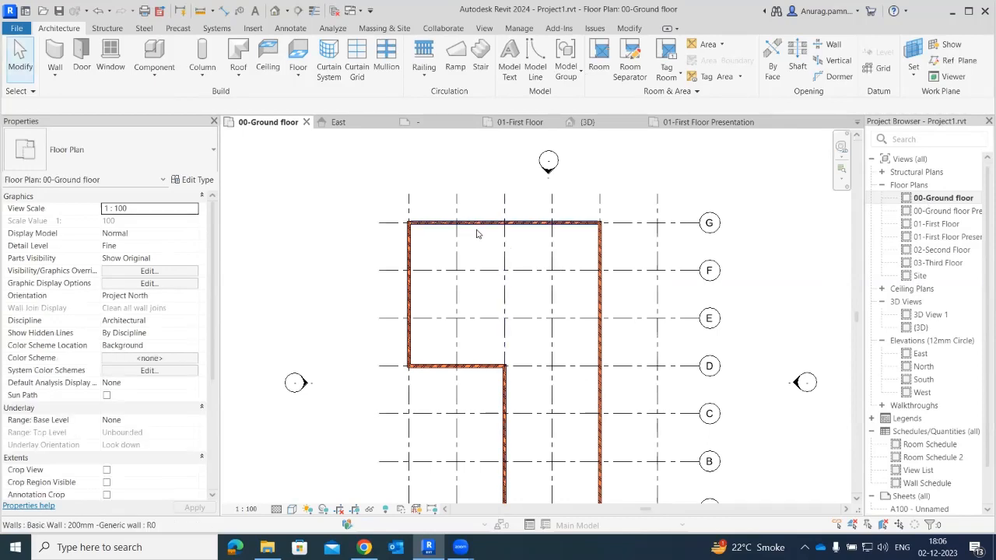
scroll(477, 230, "up", 3)
left_click(477, 224)
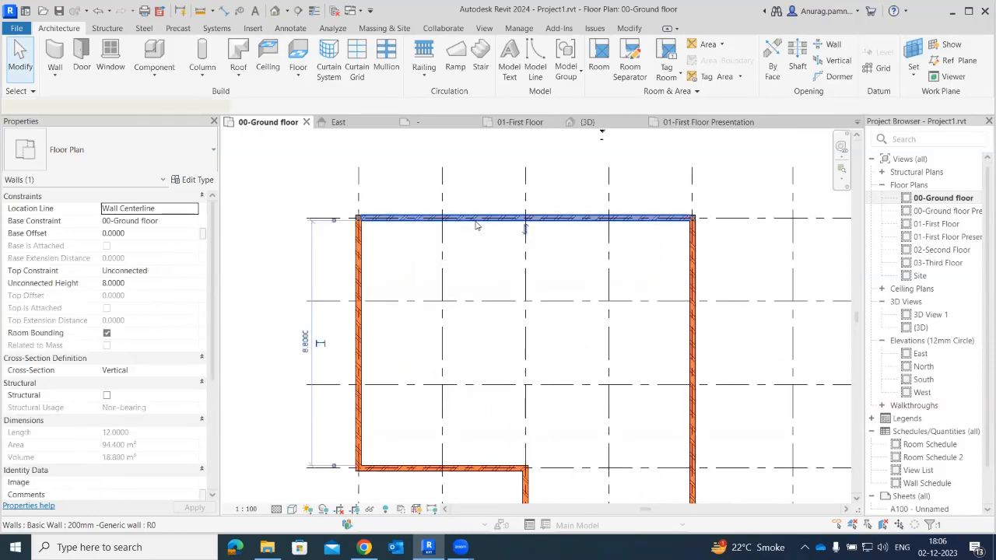
left_click(196, 180)
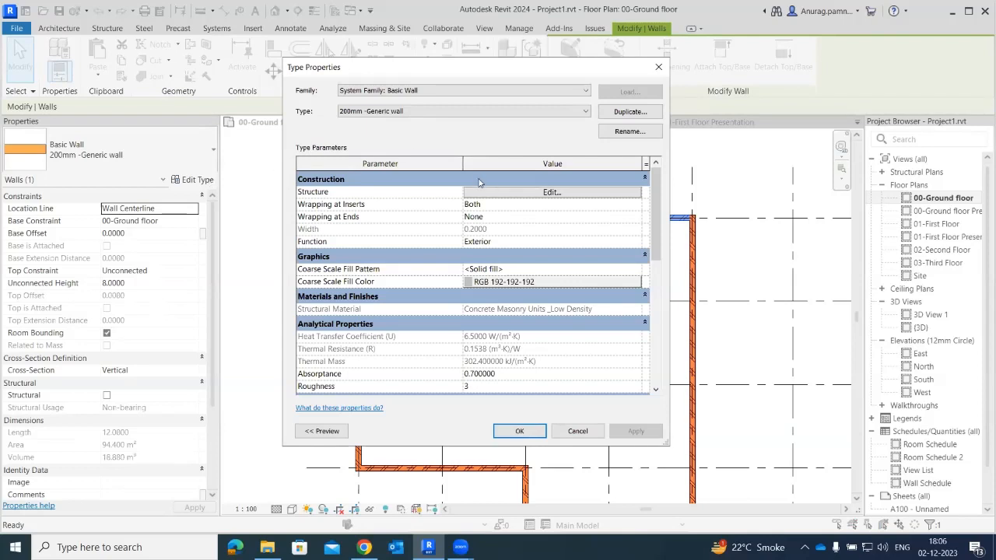
left_click(512, 192)
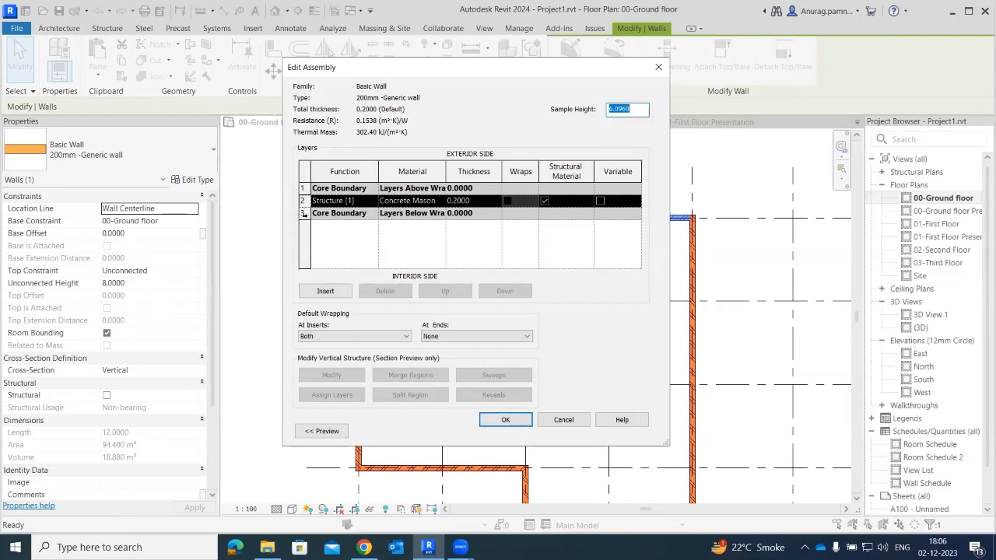
Insert a layer on the interior side outside the core boundary and set its function to Finish 1 [4]
left_click(304, 213)
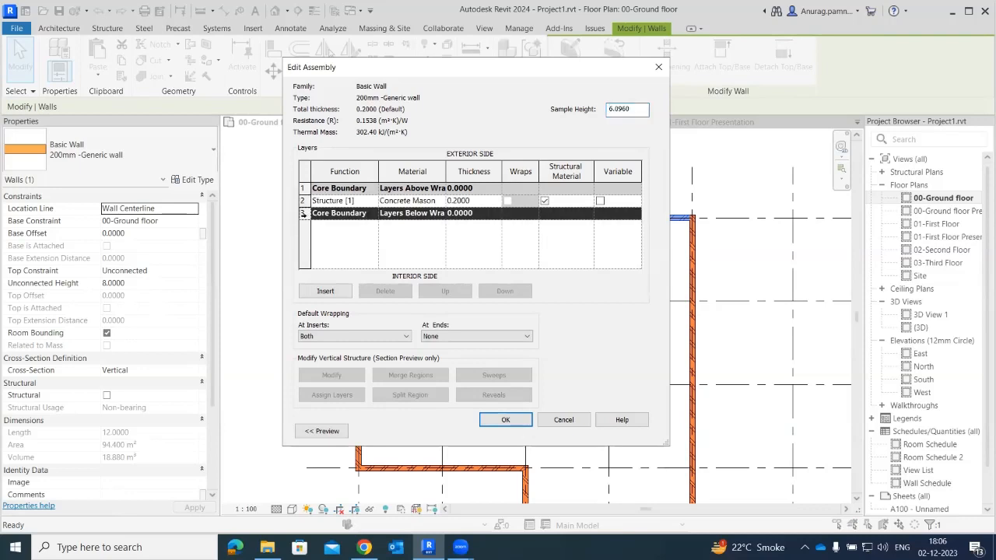
left_click(325, 292)
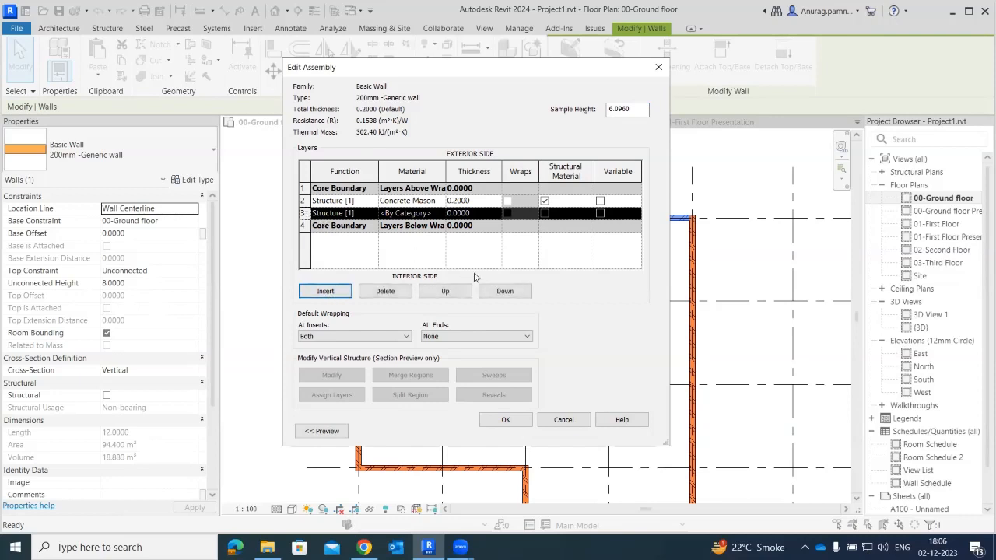
left_click(498, 292)
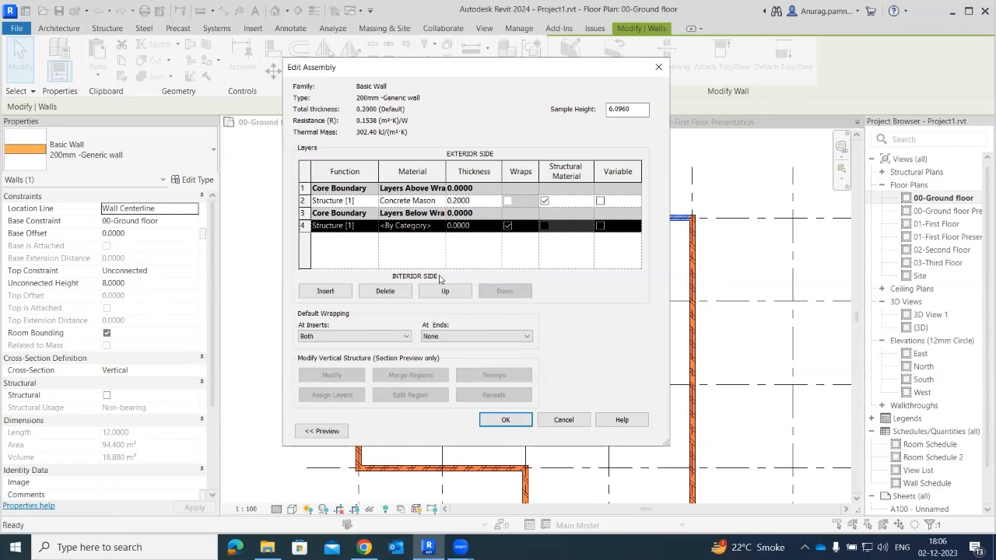
left_click(345, 225)
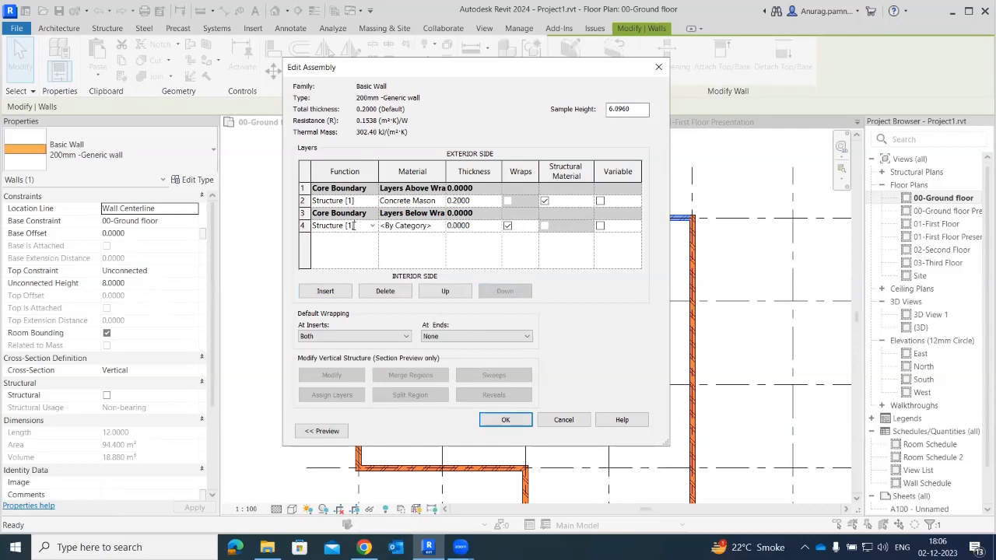
left_click_drag(354, 226, 313, 225)
type("F")
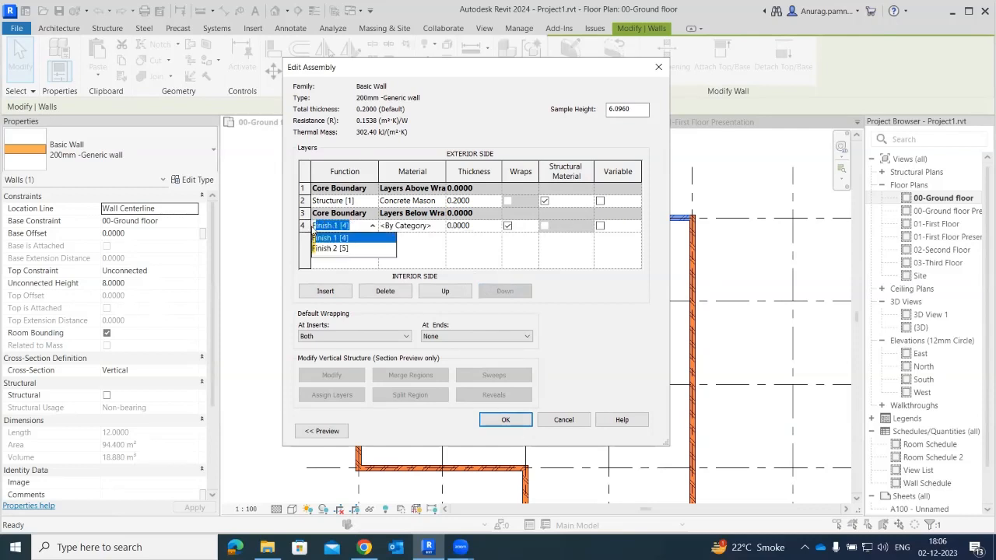
type("inish")
left_click(319, 239)
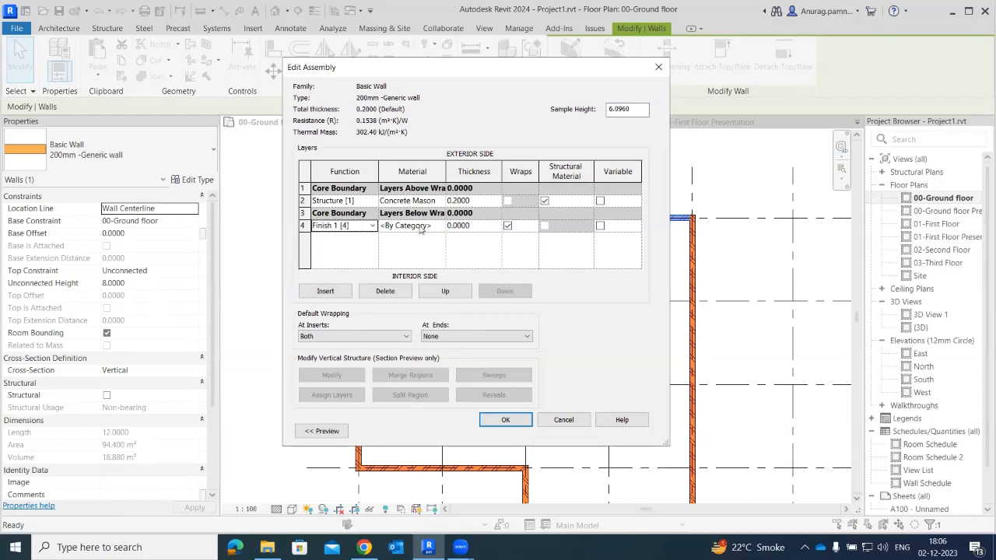
Assign the Insulation / Support Frame material to the interior finish layer
left_click(443, 227)
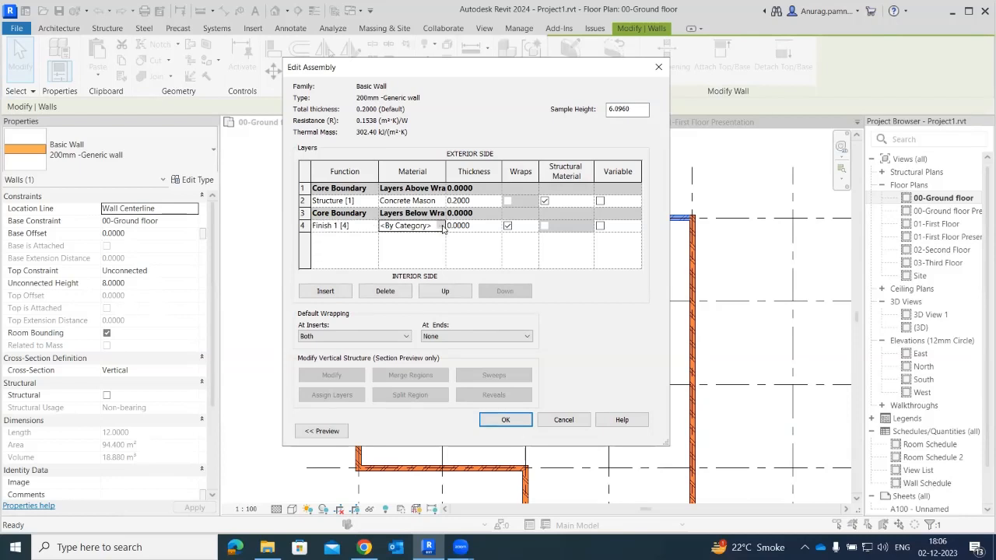
left_click(441, 226)
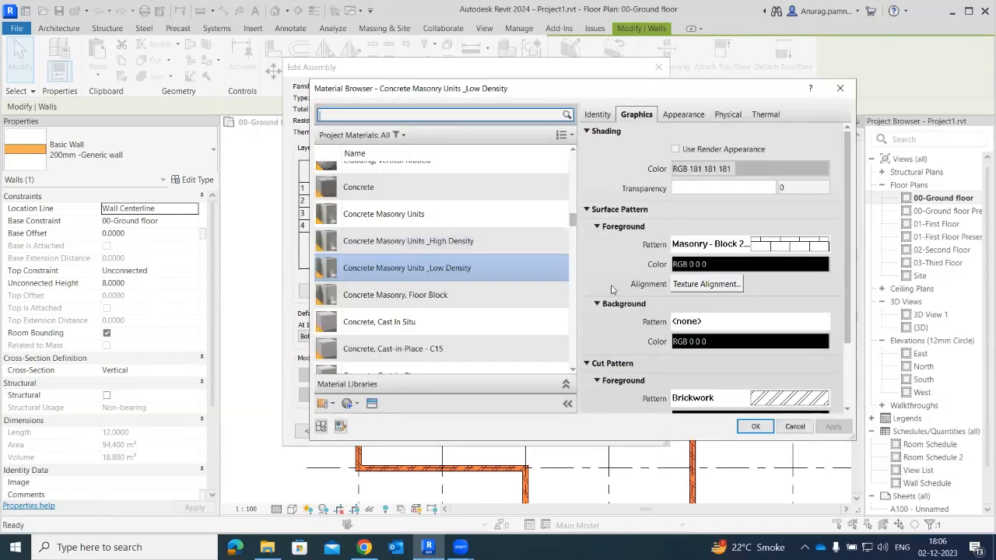
scroll(473, 277, "down", 6)
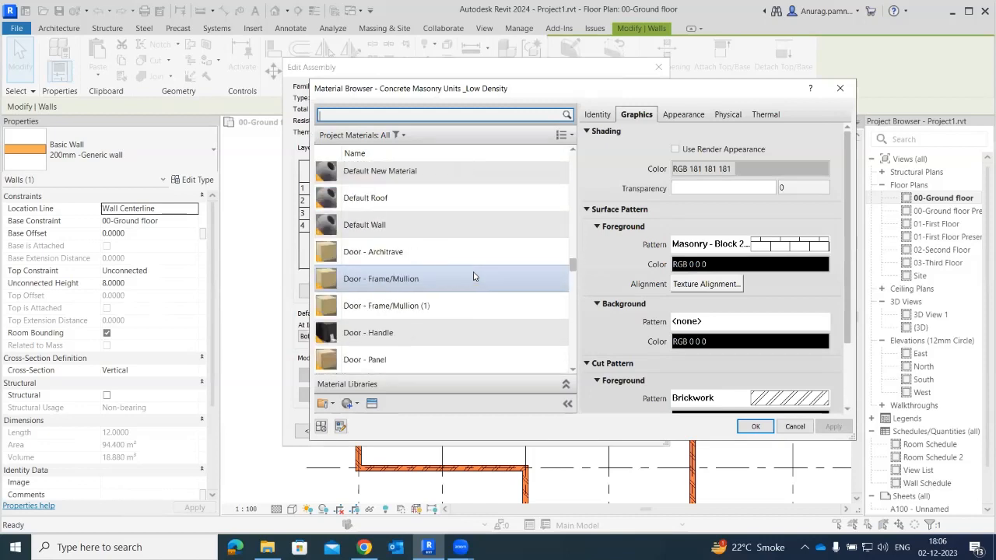
scroll(473, 276, "down", 5)
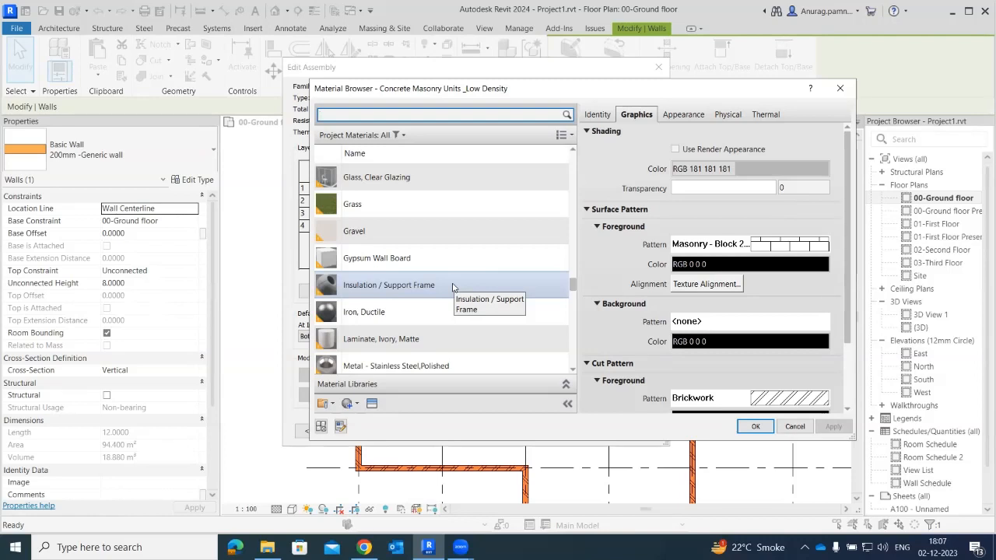
left_click(452, 287)
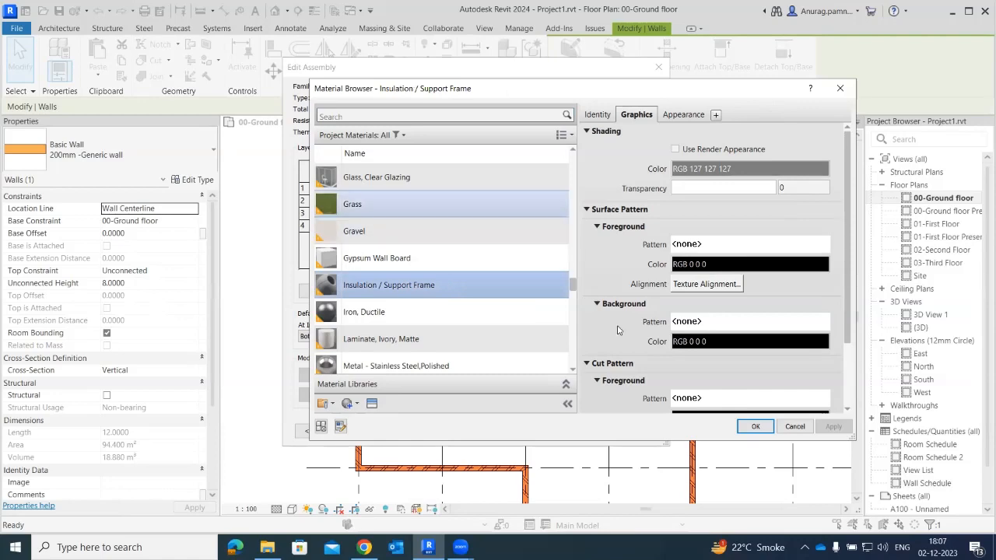
left_click(755, 428)
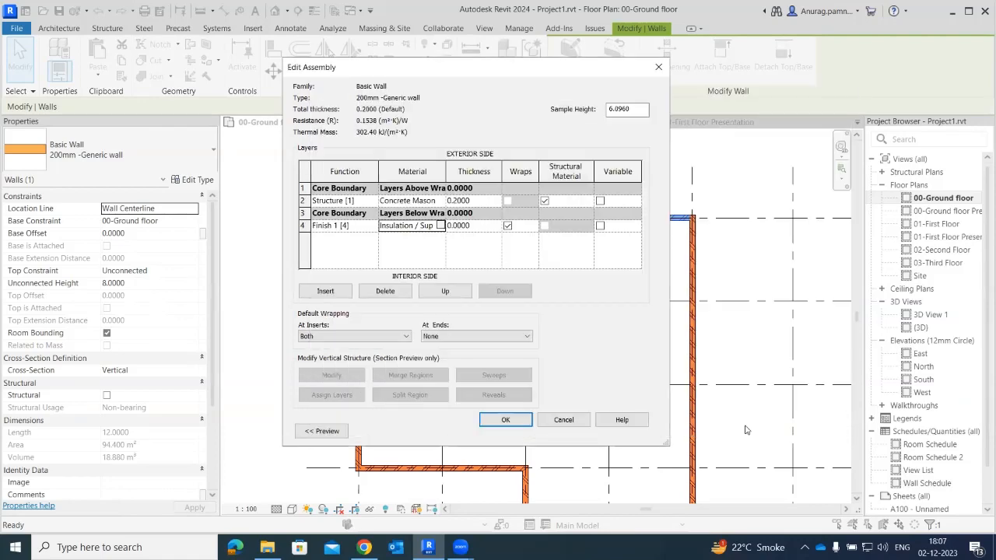
Change the interior finish layer's material to Plaster
left_click(443, 240)
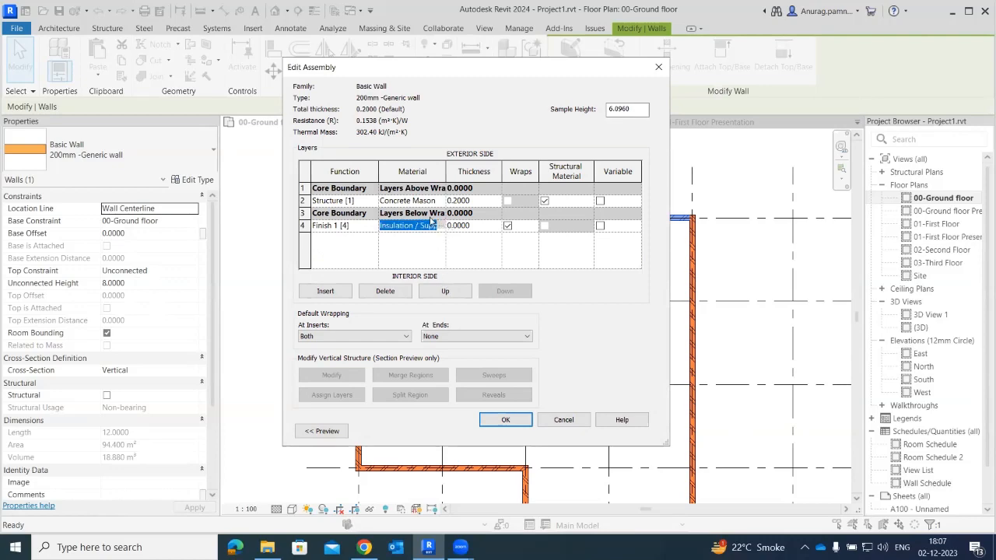
left_click(434, 224)
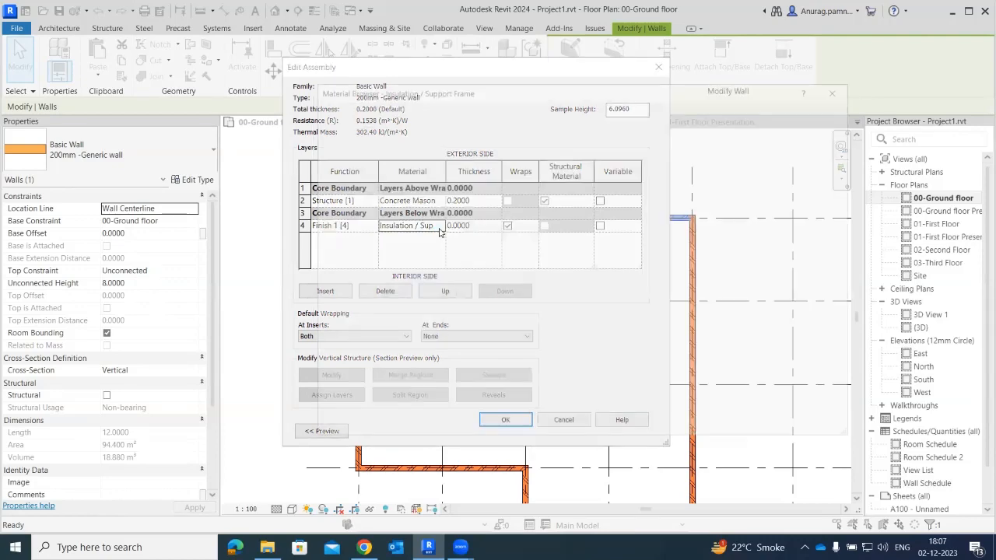
scroll(443, 233, "down", 5)
scroll(443, 276, "down", 3)
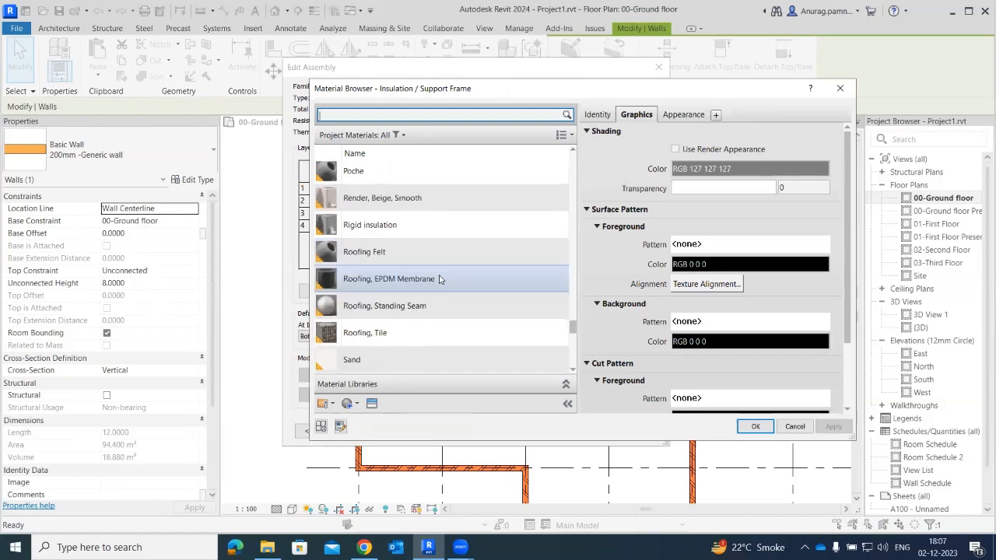
scroll(397, 310, "up", 1)
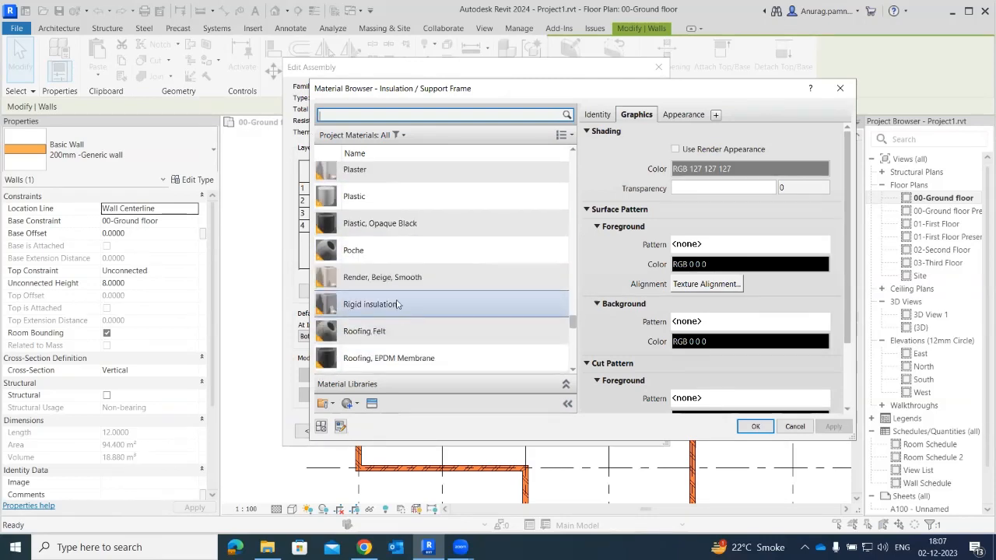
left_click(401, 176)
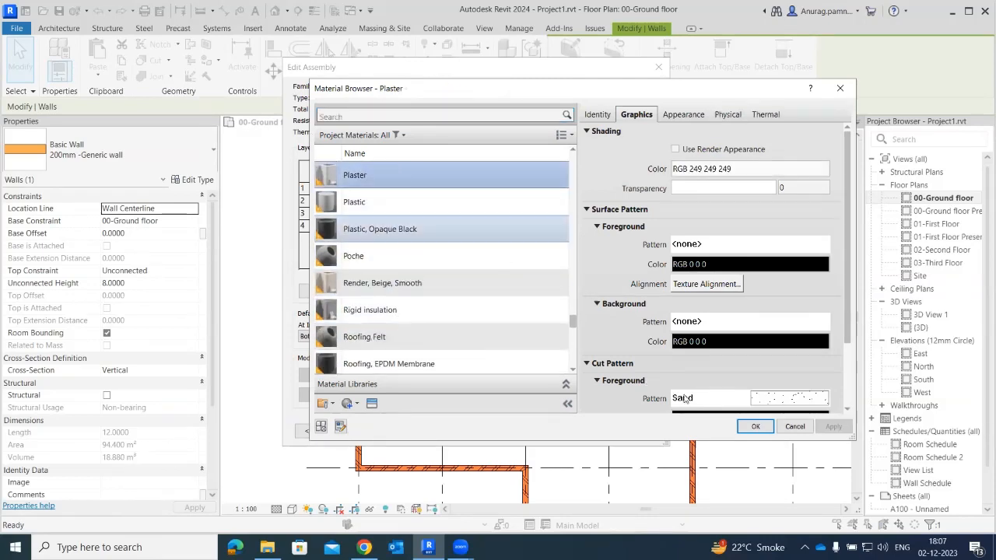
left_click(754, 426)
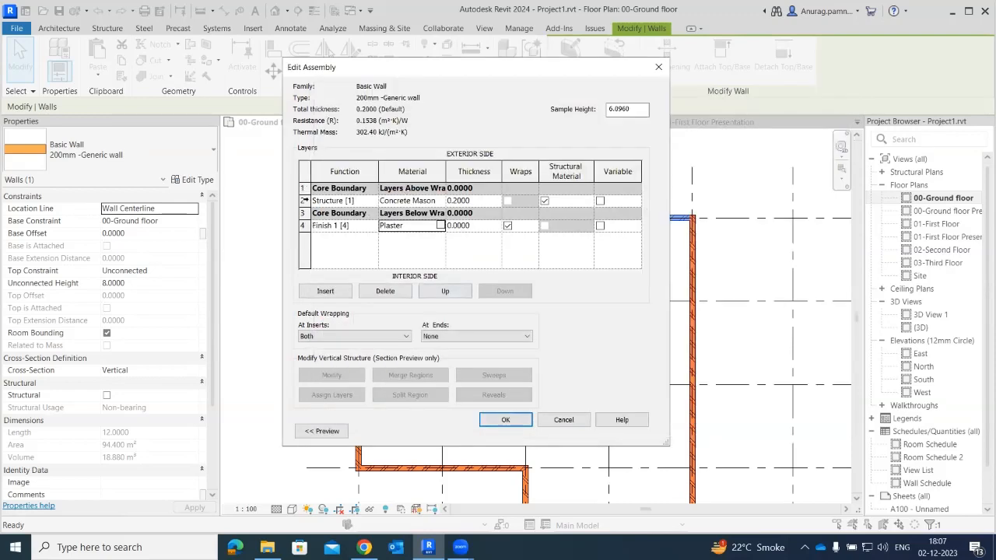
Insert a layer on the exterior side above the core boundary and set its function to Finish 1 [4]
left_click(305, 188)
left_click(325, 291)
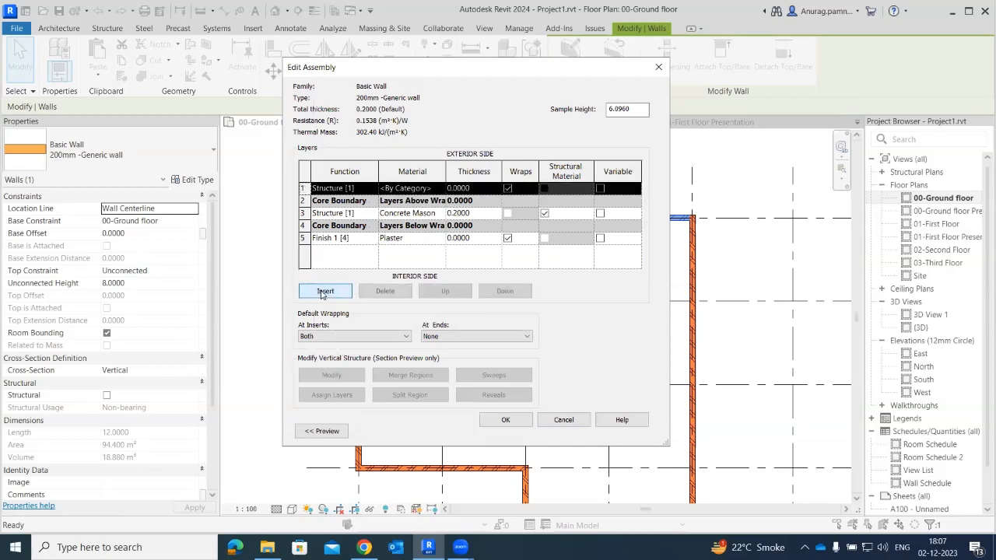
left_click(345, 189)
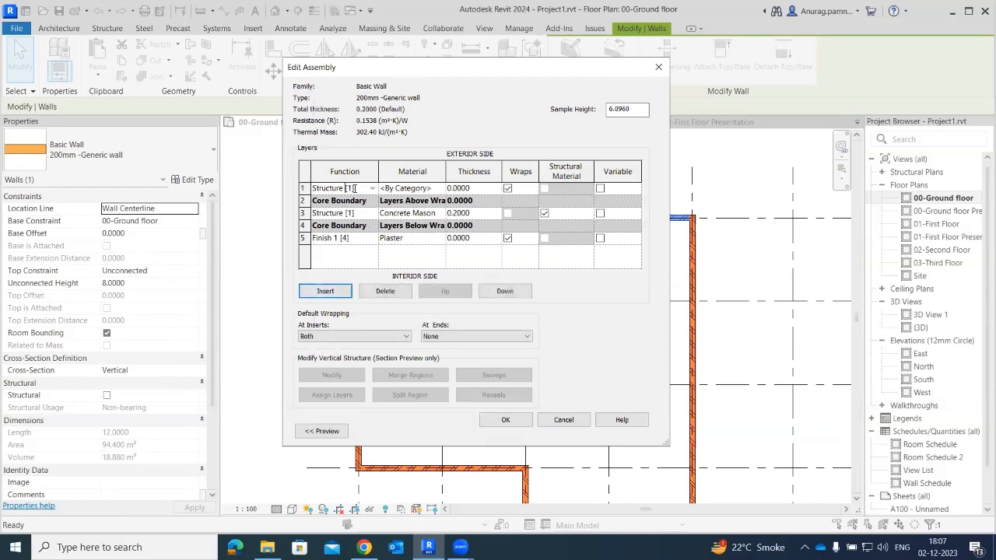
left_click_drag(355, 188, 307, 188)
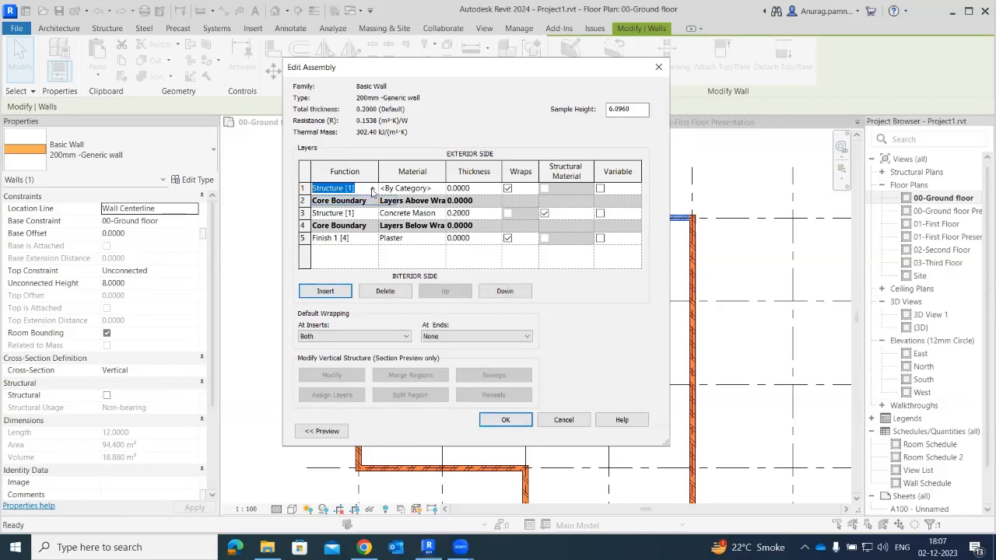
left_click(373, 189)
left_click(336, 232)
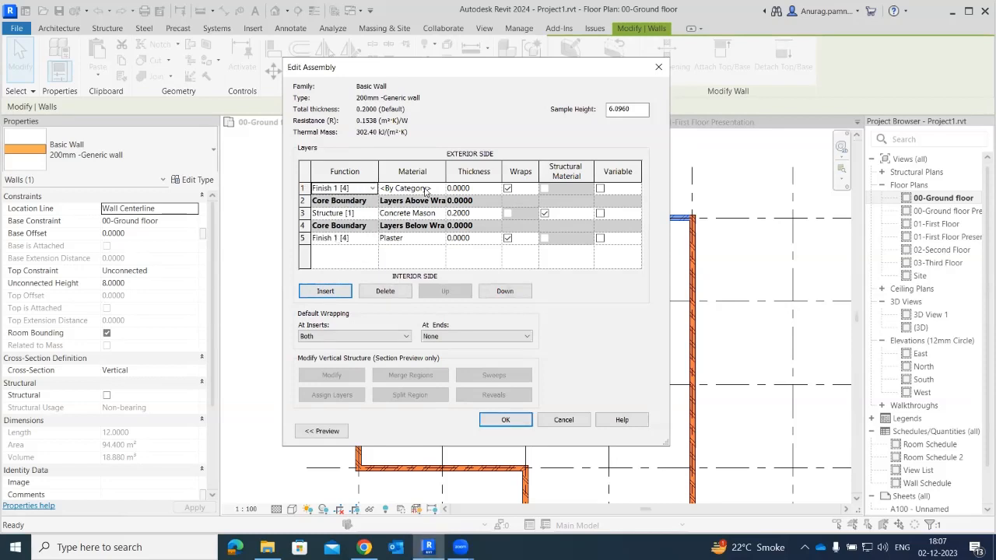
Assign the Plaster material to the exterior finish layer
left_click(437, 189)
left_click(440, 189)
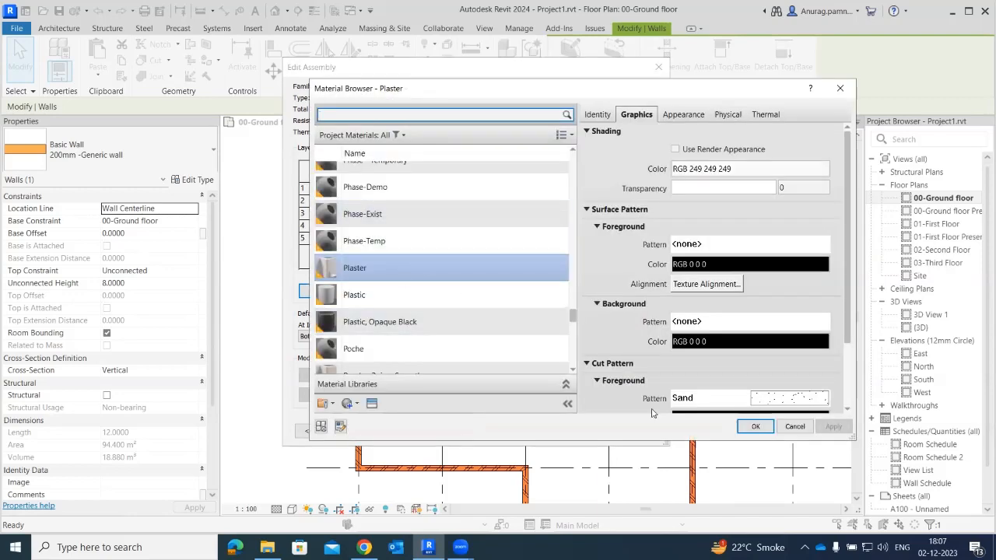
left_click(754, 427)
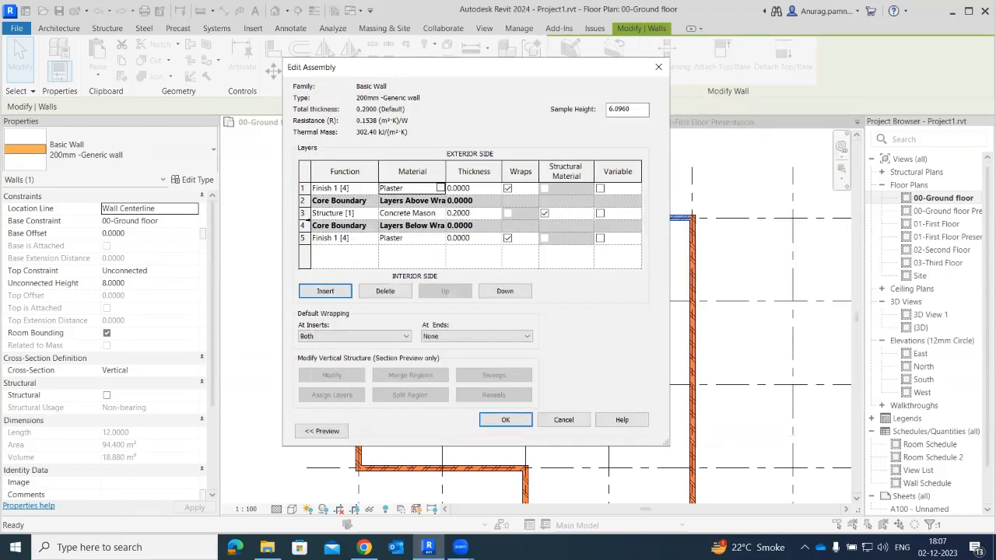
Insert a layer between the interior core boundary and the interior plaster finish, and set its function to Thermal/Air Layer
left_click(303, 225)
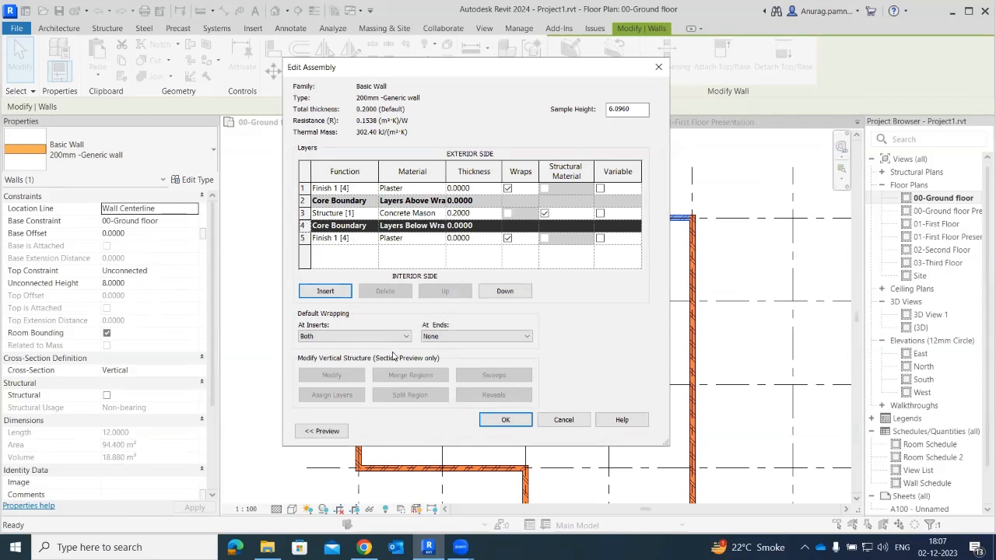
left_click(325, 291)
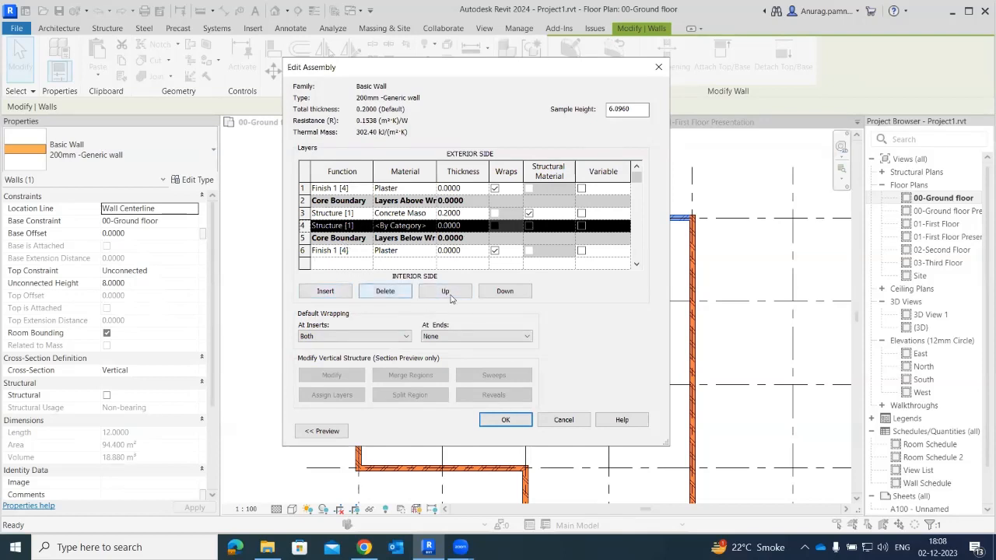
left_click(498, 295)
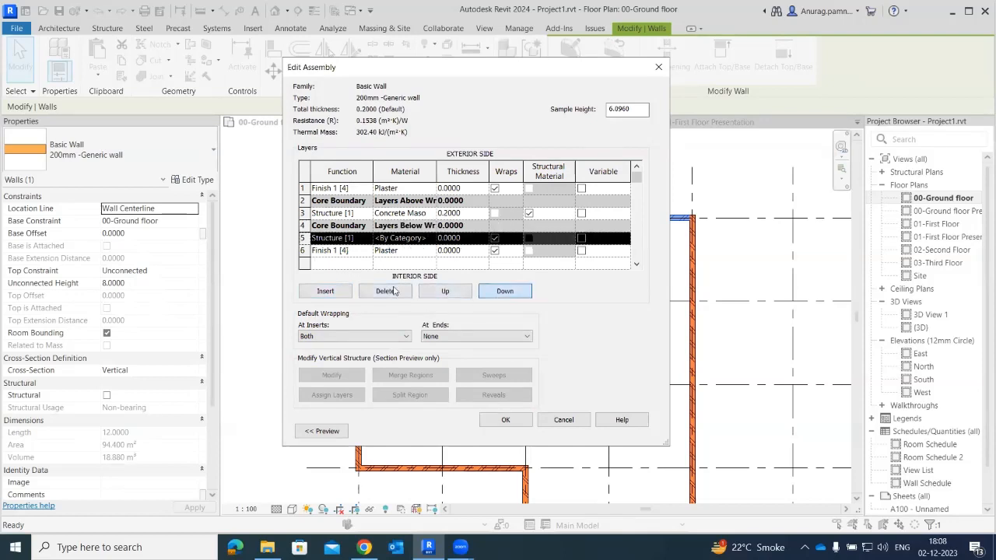
left_click(369, 238)
left_click(333, 272)
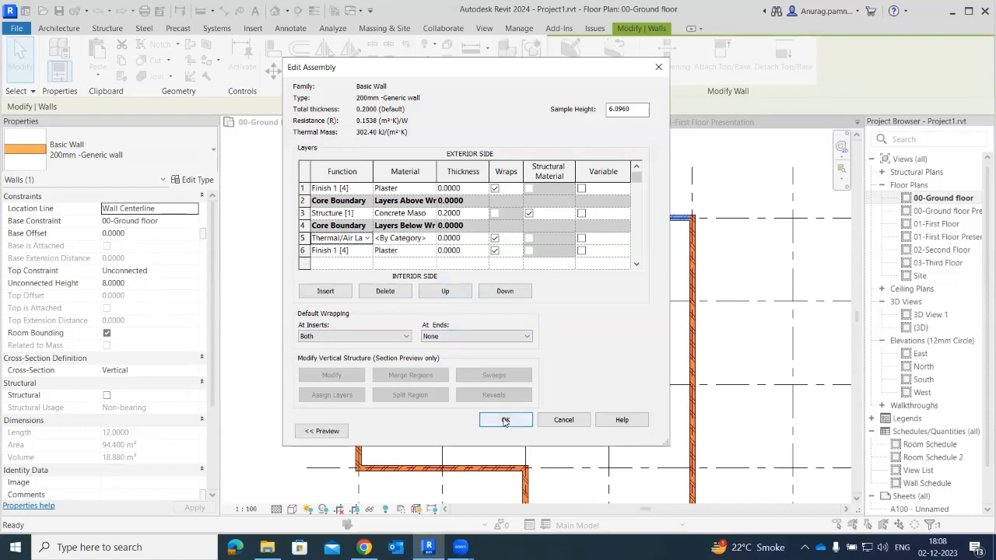
Assign the Air Infiltration Barrier material to the Thermal/Air Layer between the interior core boundary and the interior plaster finish
left_click(430, 239)
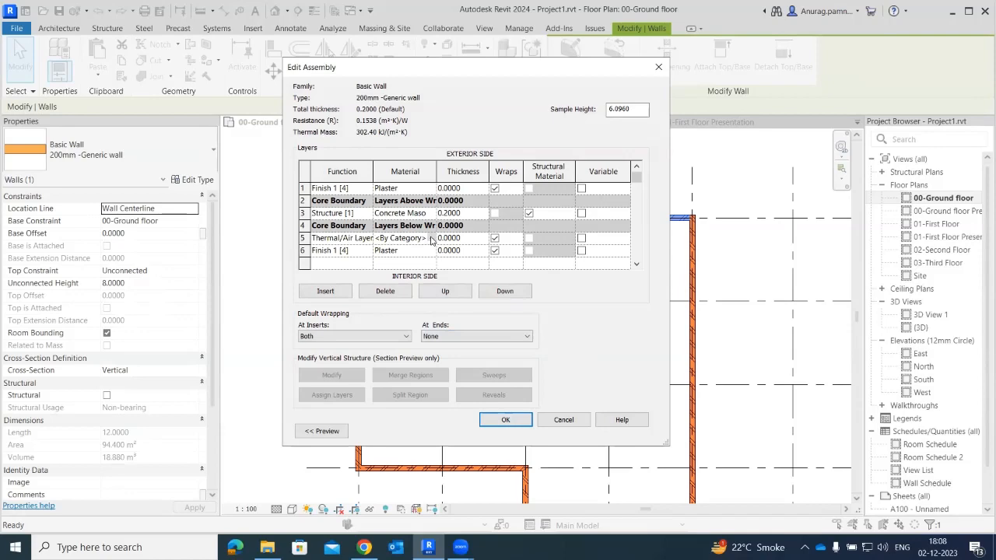
left_click(433, 240)
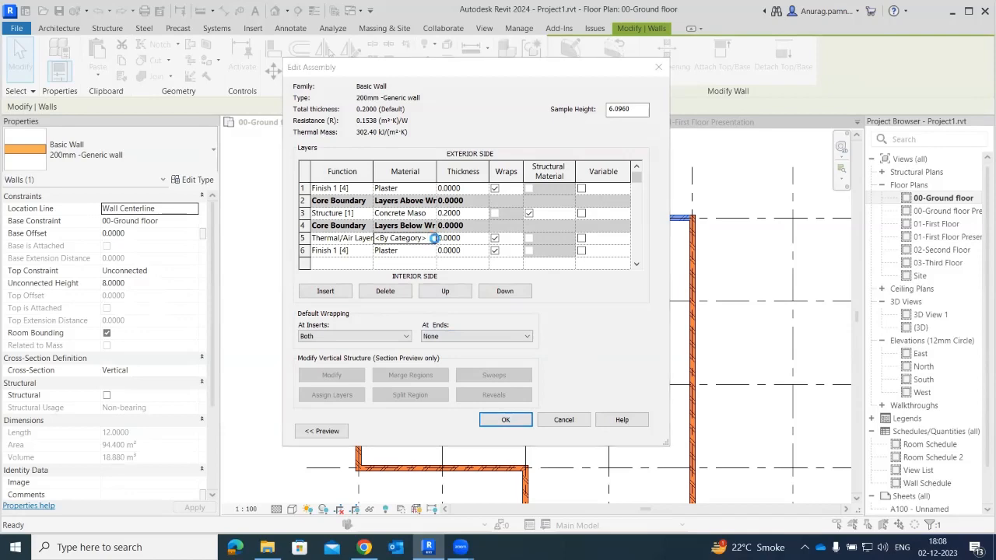
scroll(438, 268, "down", 8)
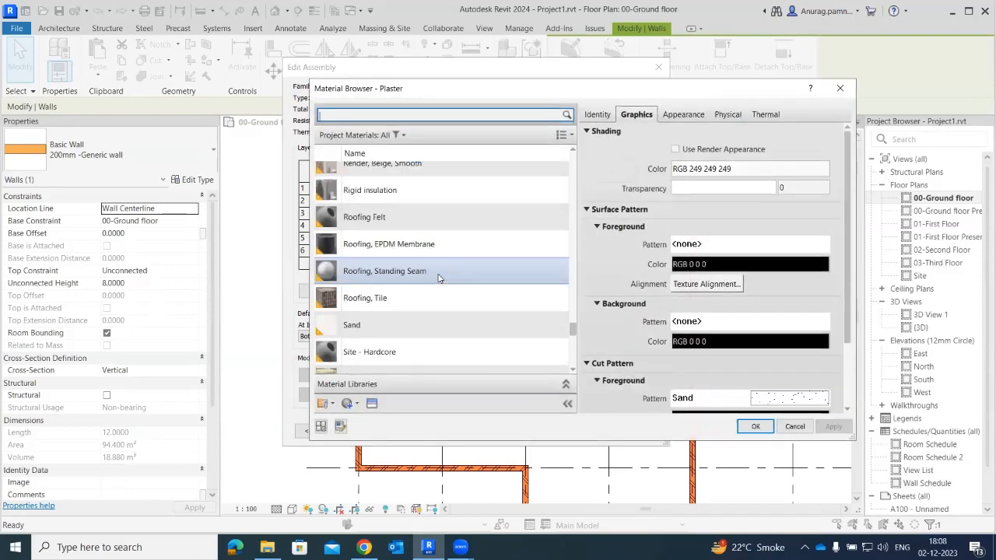
scroll(438, 278, "down", 5)
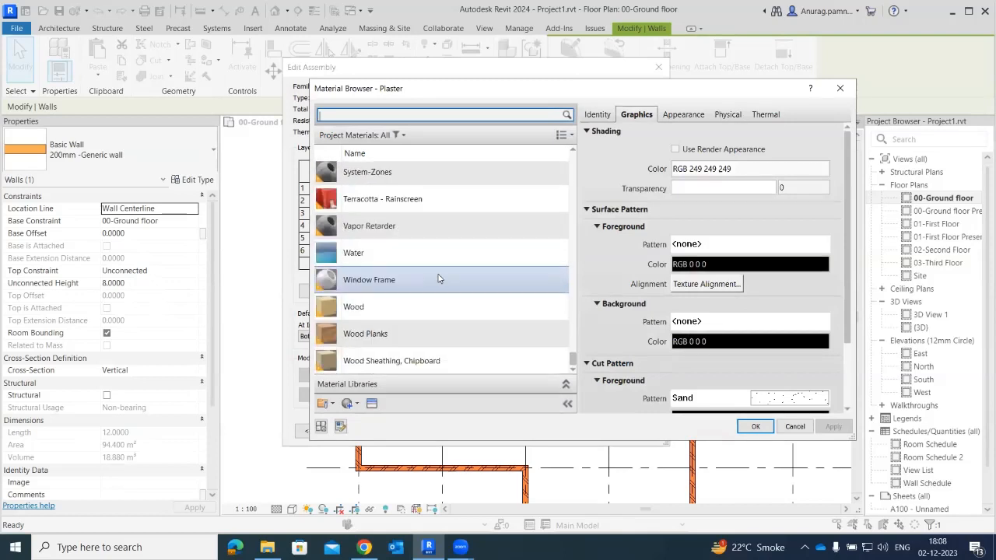
scroll(438, 279, "up", 10)
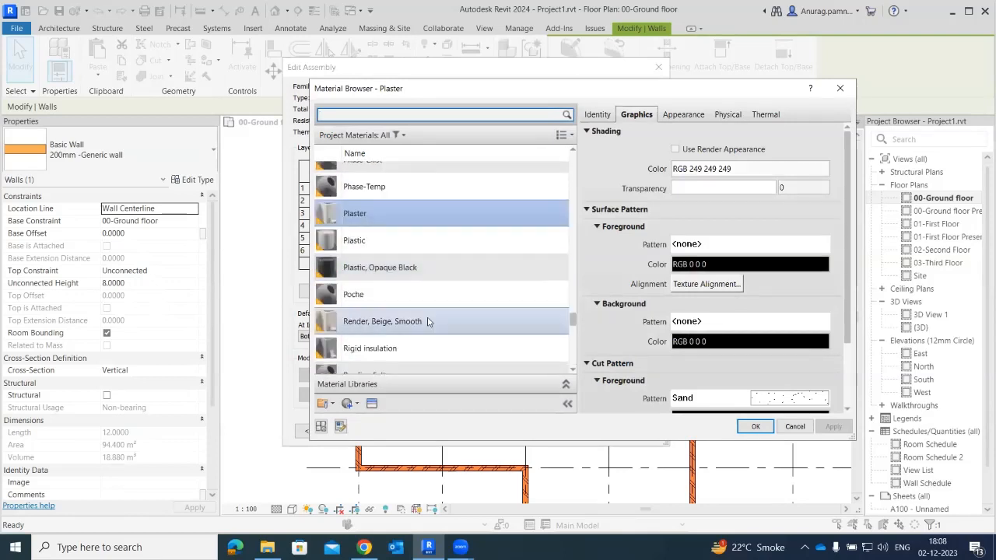
scroll(428, 322, "up", 4)
scroll(428, 322, "down", 4)
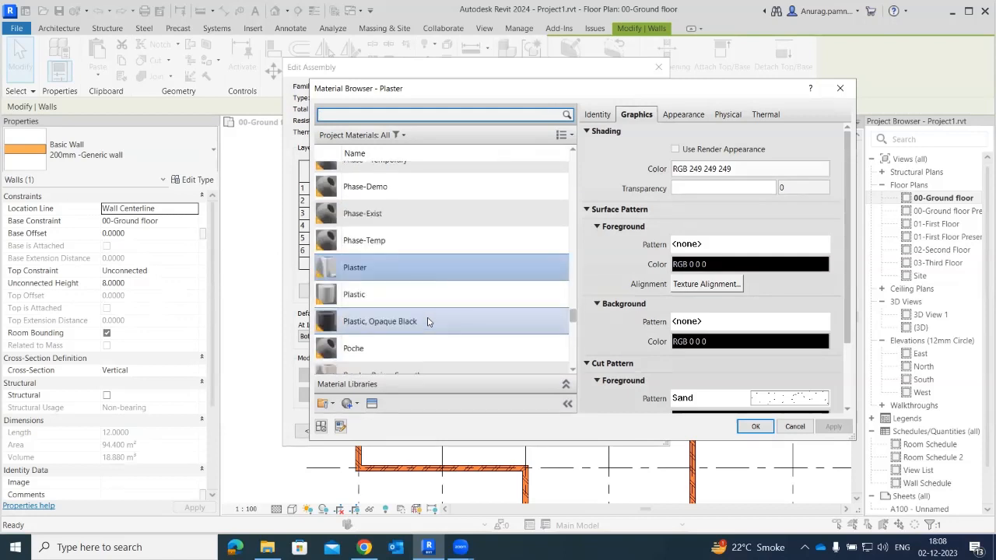
scroll(428, 321, "up", 10)
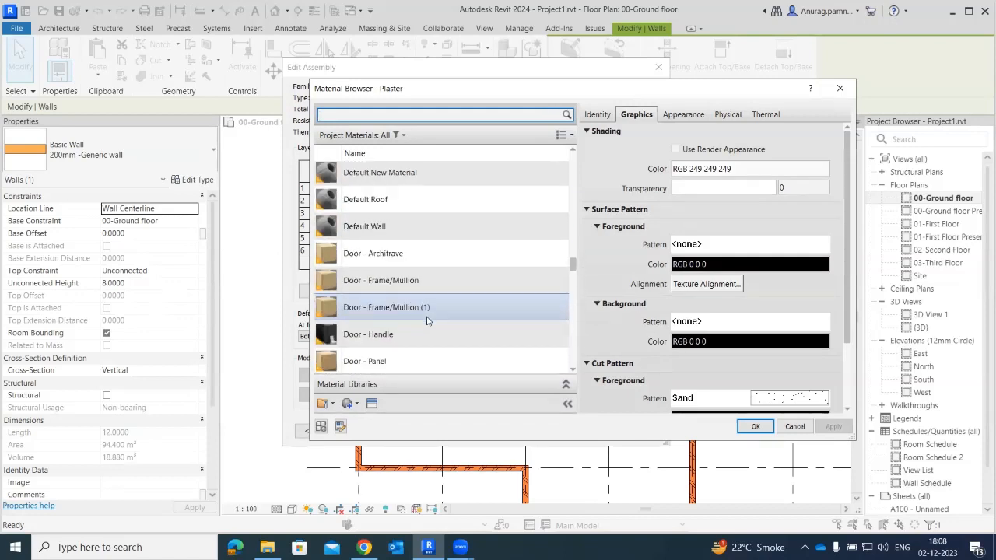
scroll(427, 321, "up", 15)
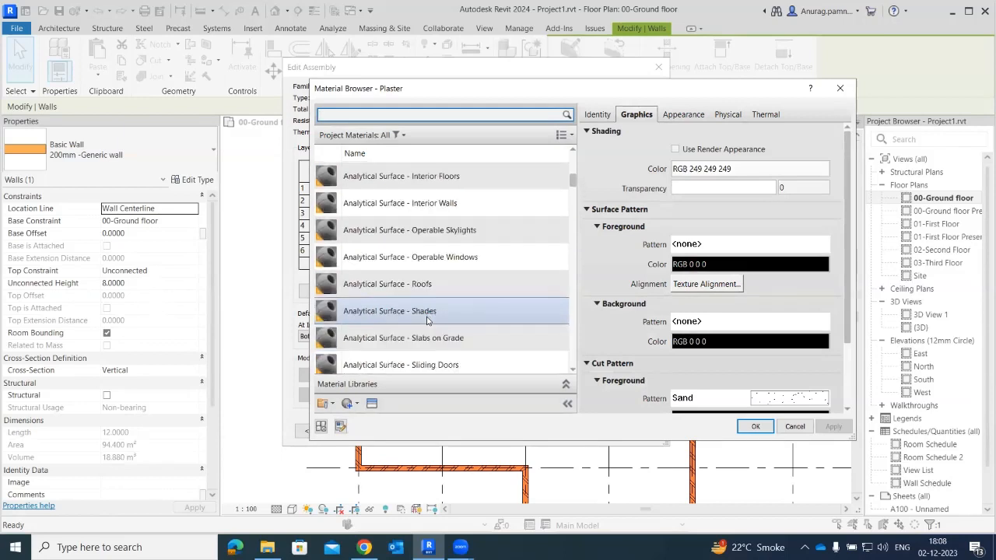
scroll(427, 322, "up", 5)
left_click(415, 229)
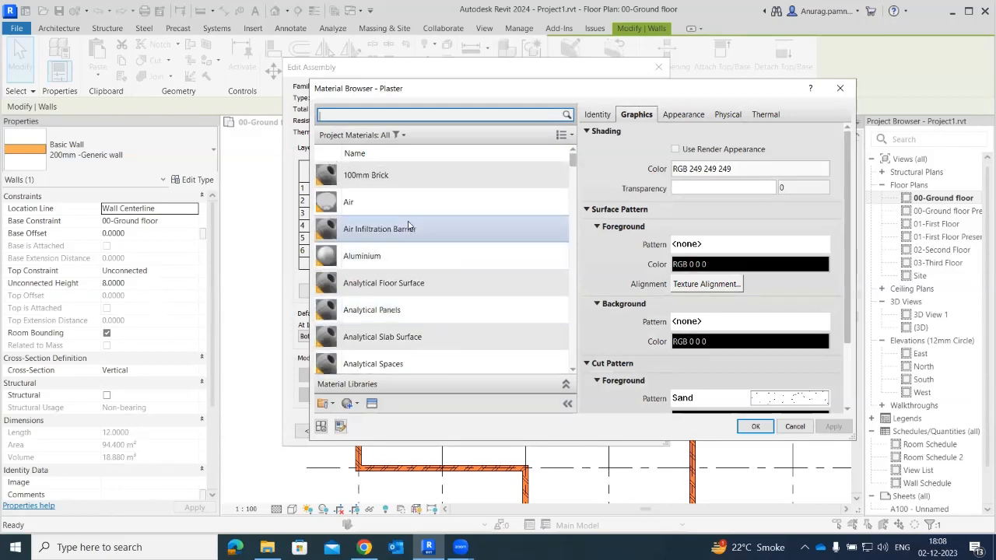
left_click(752, 427)
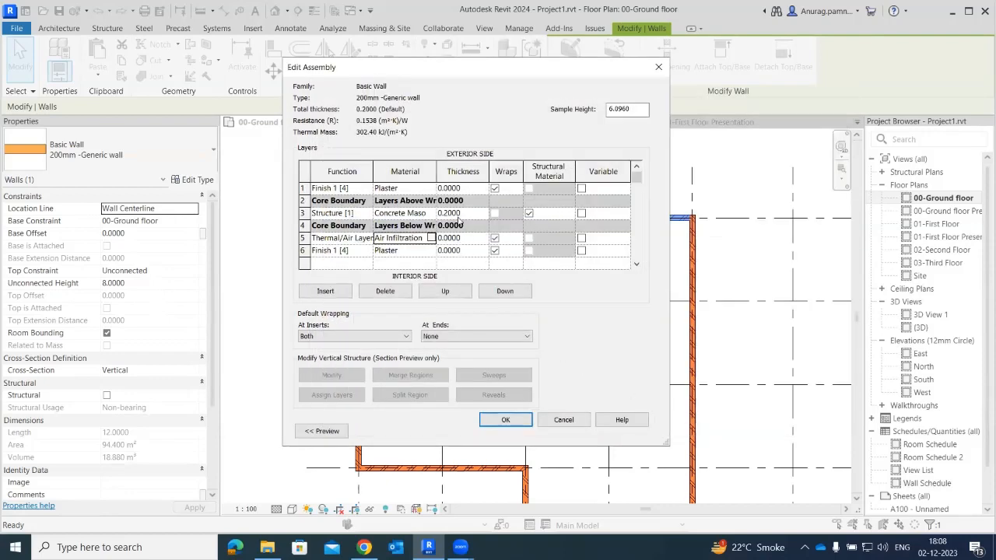
Set both plaster finish layers to a thickness of 0.005 and the Thermal/Air Layer to 0.24, and accept the assembly
left_click(460, 190)
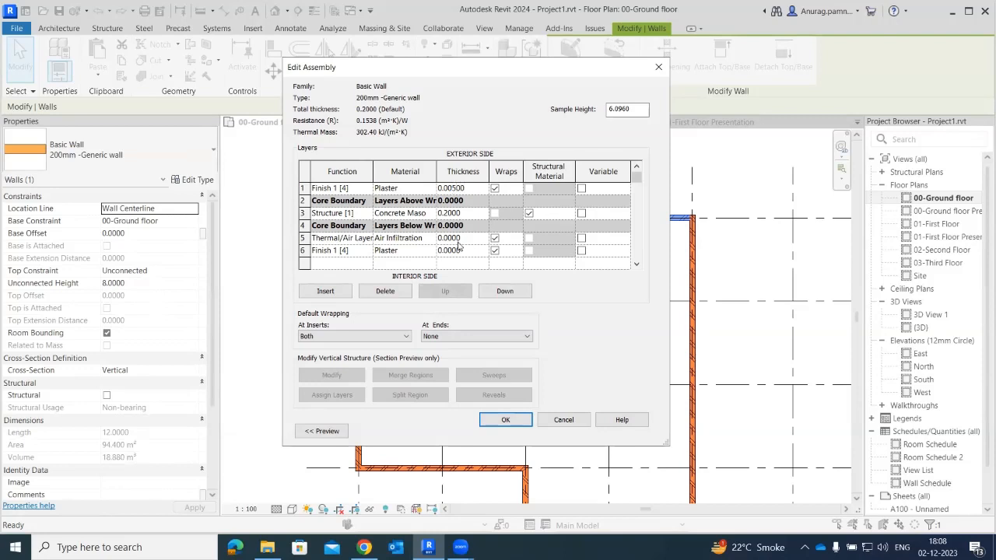
left_click(451, 238)
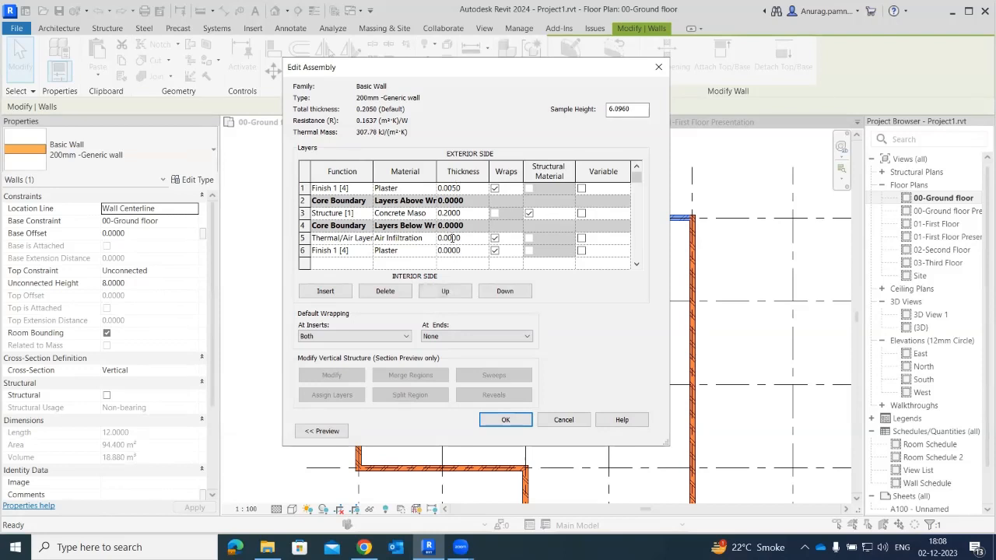
left_click(453, 251)
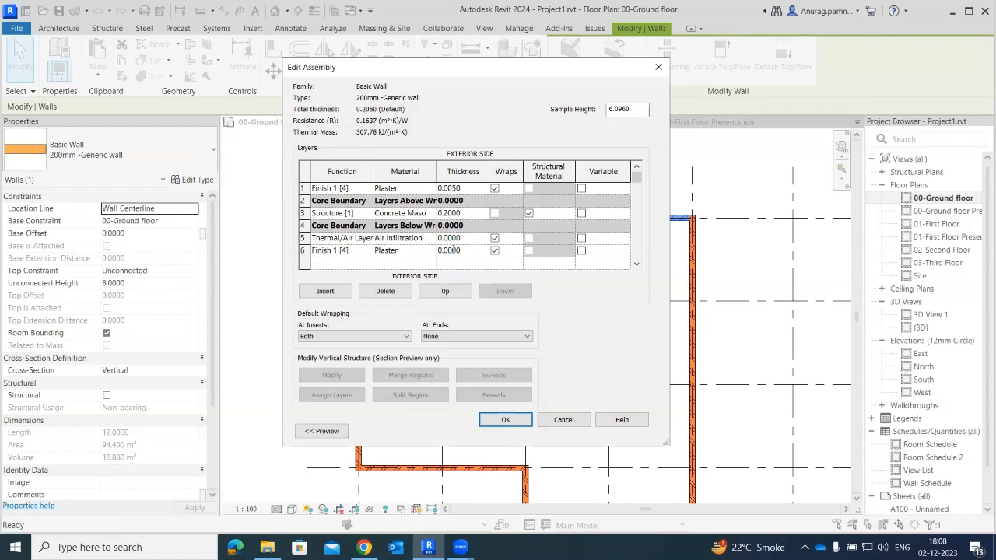
type("5")
left_click(452, 239)
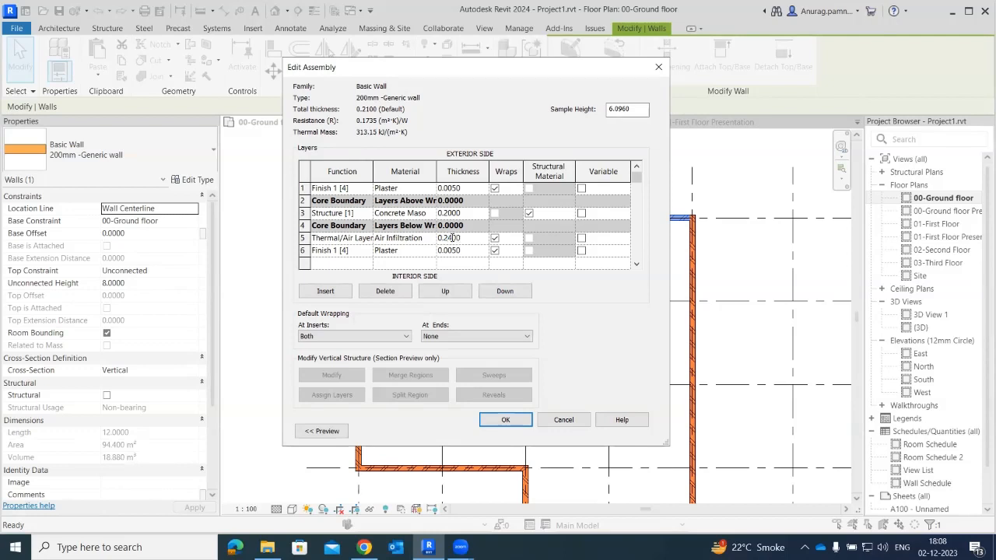
left_click(505, 421)
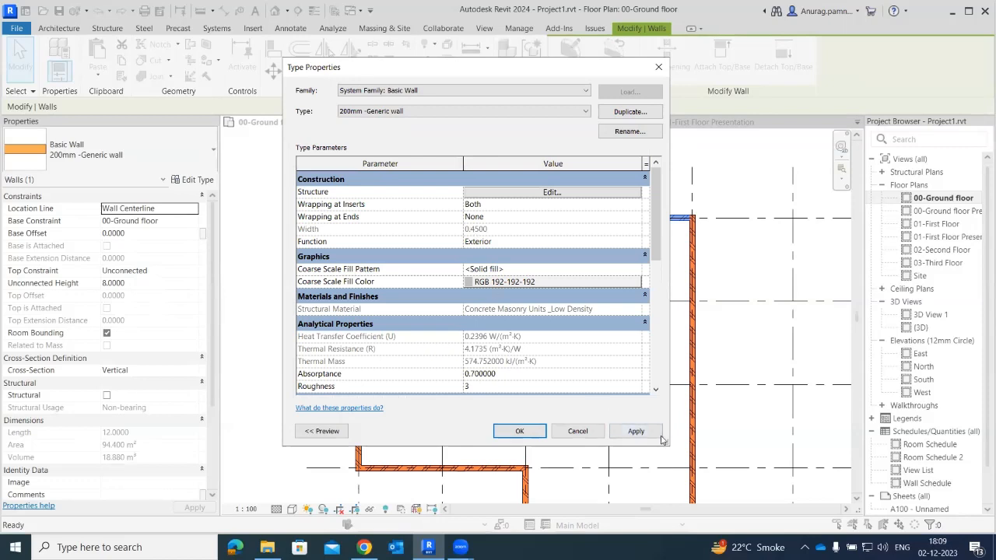
Reopen the wall structure, set the Thermal/Air Layer's thickness to 0.024, and apply the changes to the wall type
left_click(558, 193)
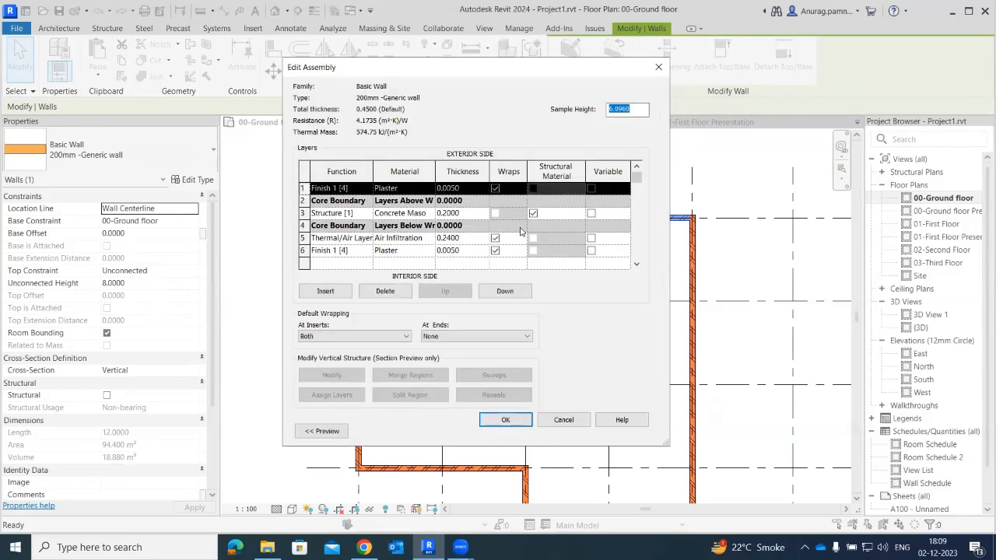
left_click(447, 239)
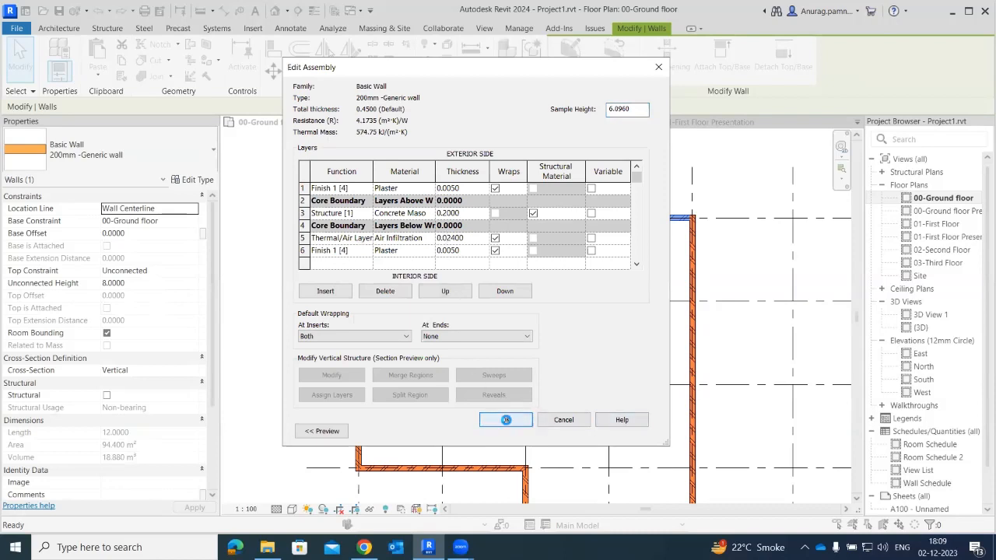
left_click(569, 322)
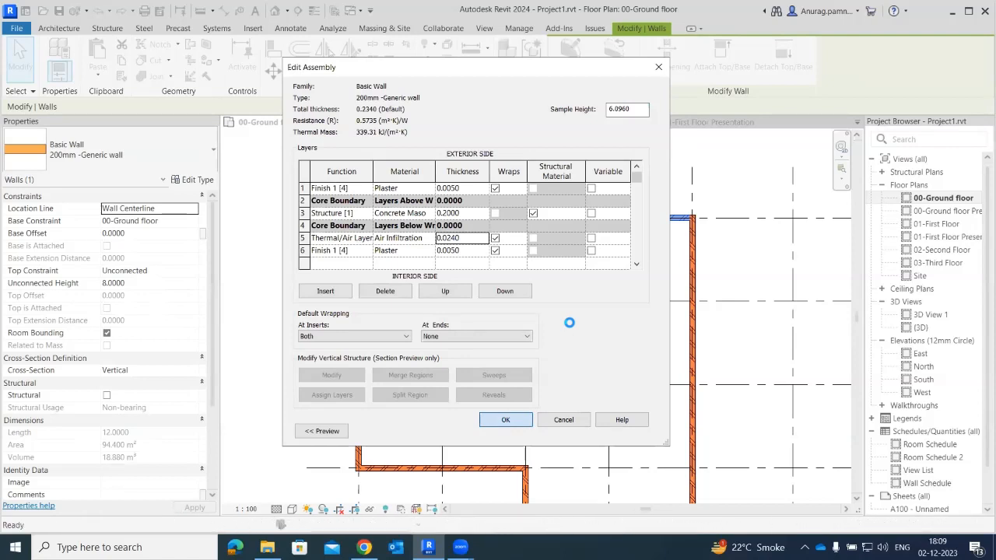
key("Return")
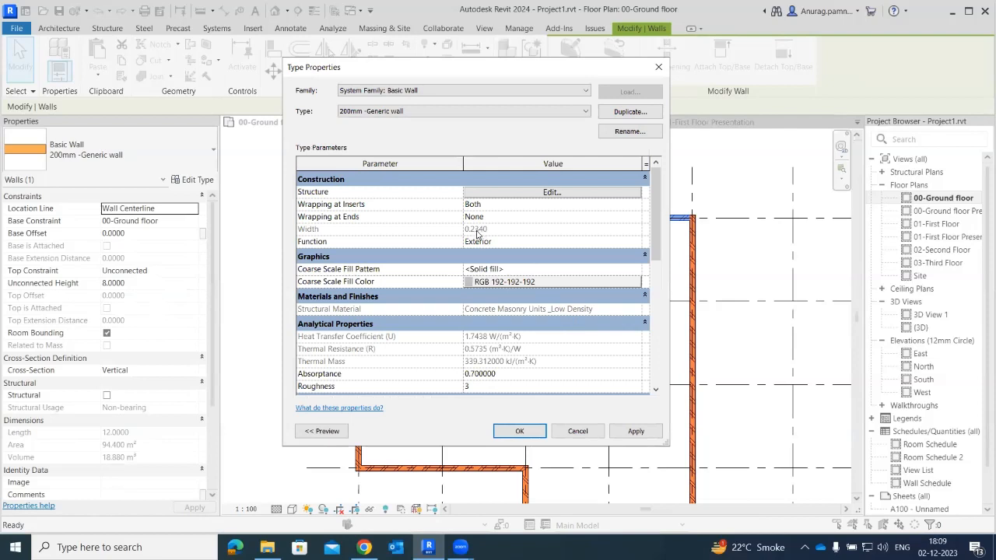
left_click(632, 433)
left_click(520, 432)
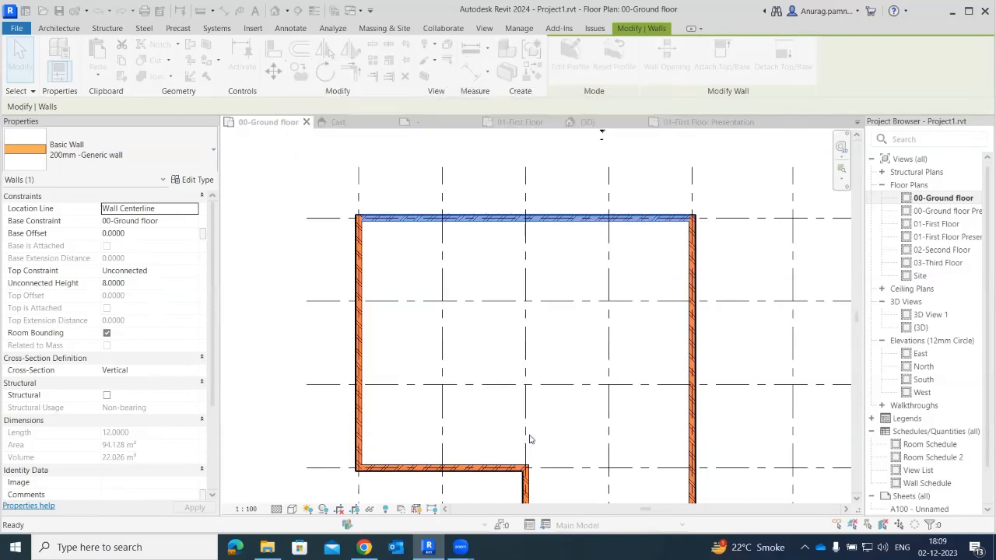
Inspect the layered wall corner in plan, deselect the wall, and open the Wall Schedule to review thermal resistance and volume
scroll(382, 236, "up", 5)
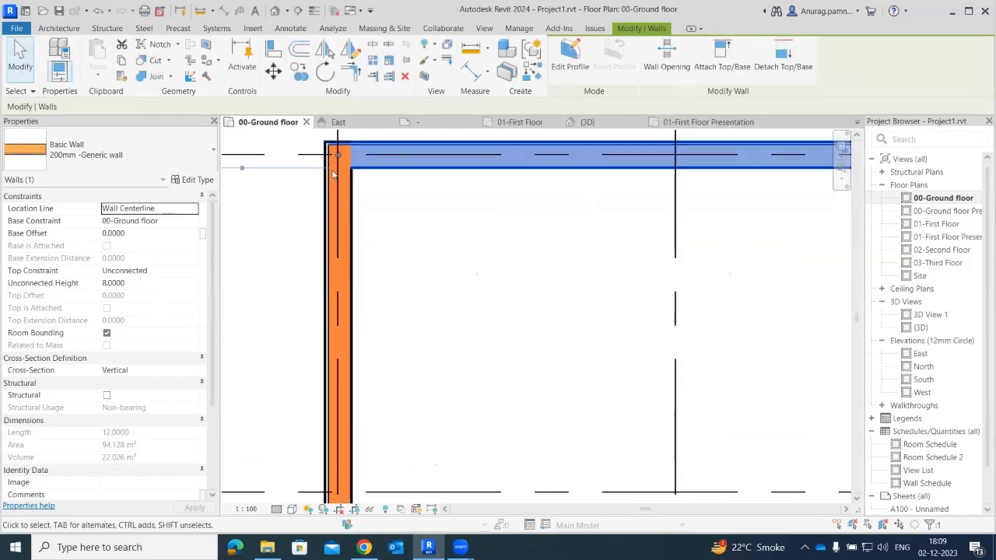
scroll(348, 210, "down", 6)
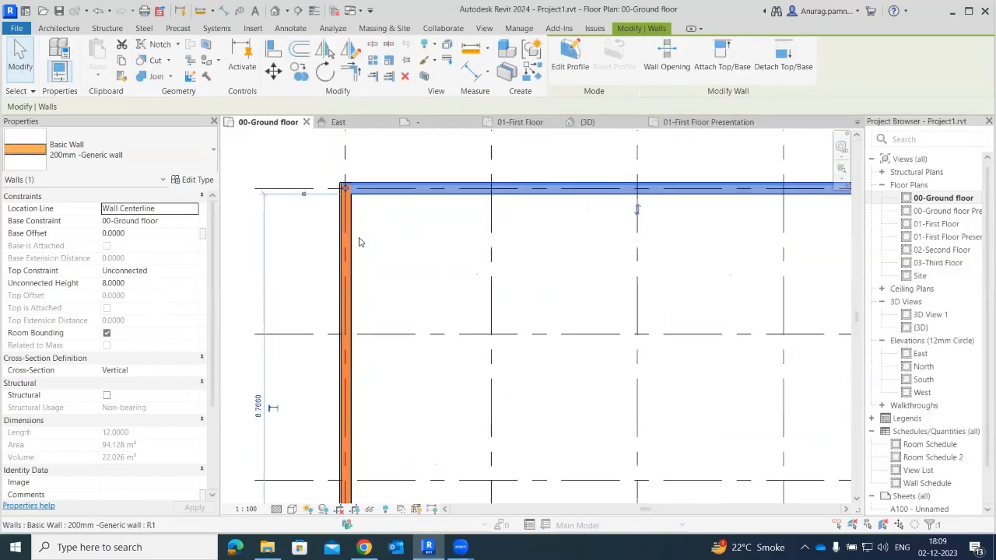
left_click(374, 268)
scroll(376, 272, "down", 3)
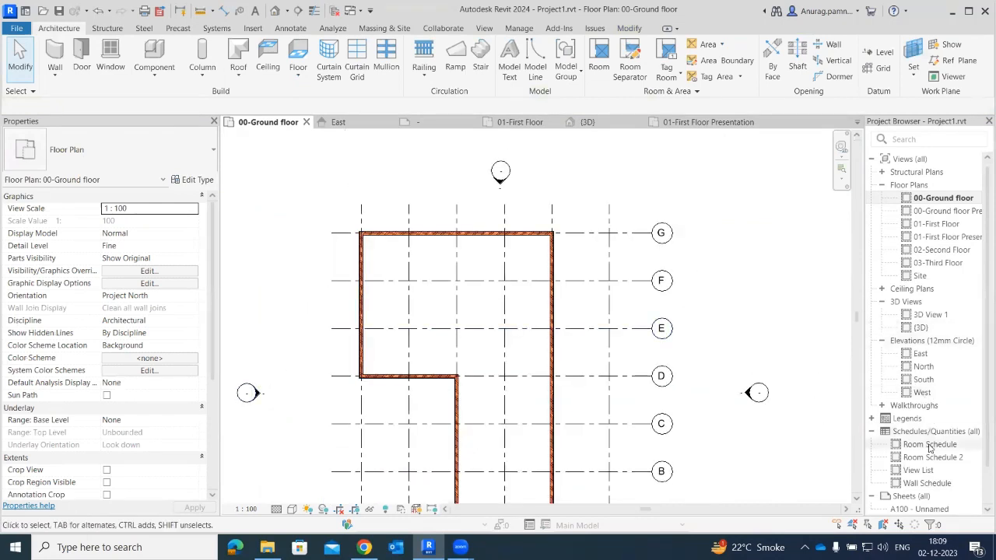
scroll(926, 444, "down", 1)
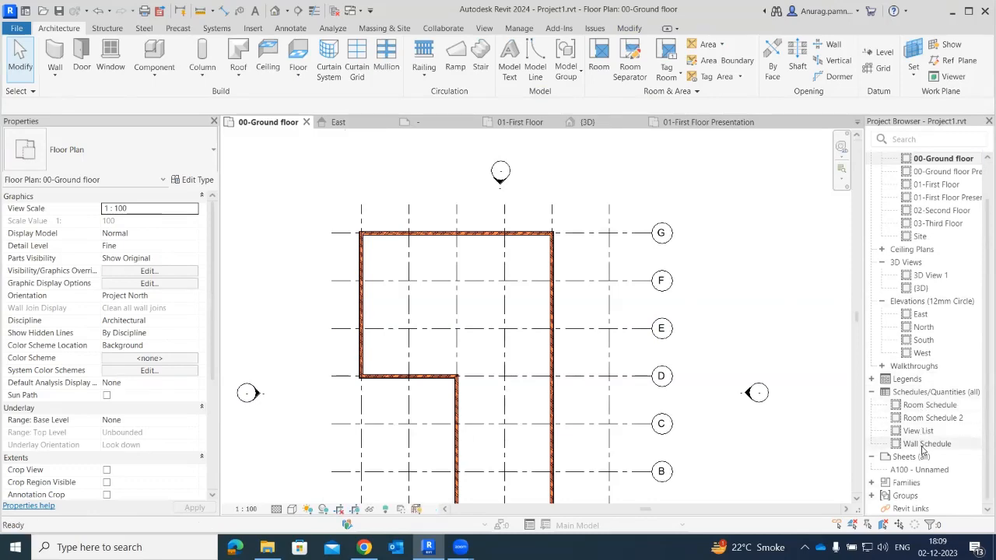
left_click(927, 444)
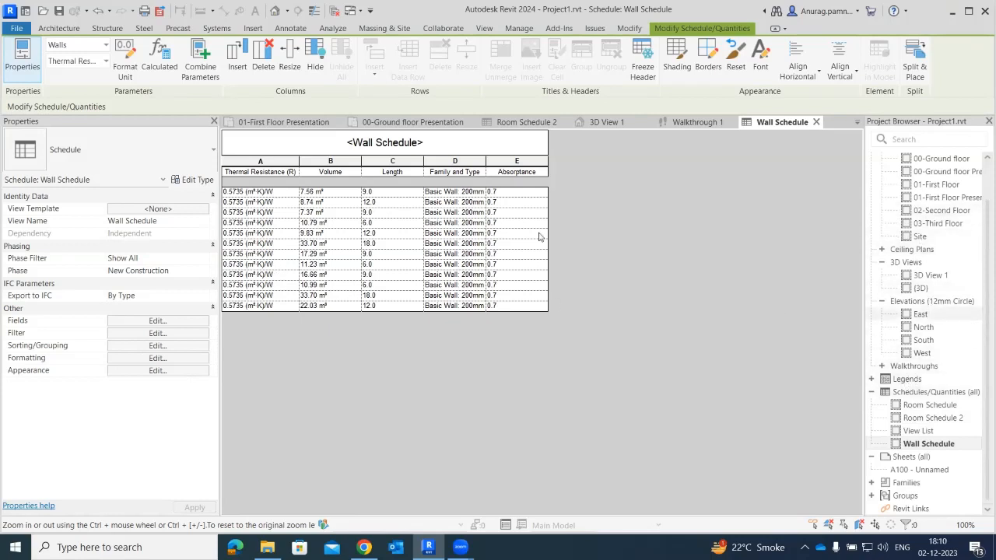
Return to the 00-Ground floor plan and examine the Air Infiltration Barrier's thermal properties from the grid G wall's structure, leaving everything unchanged
double_click(963, 161)
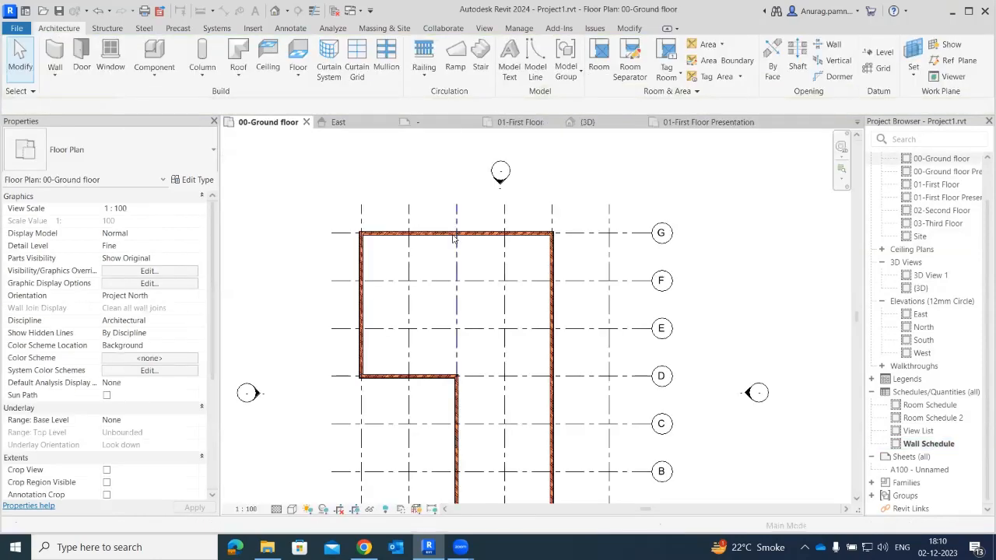
left_click(438, 234)
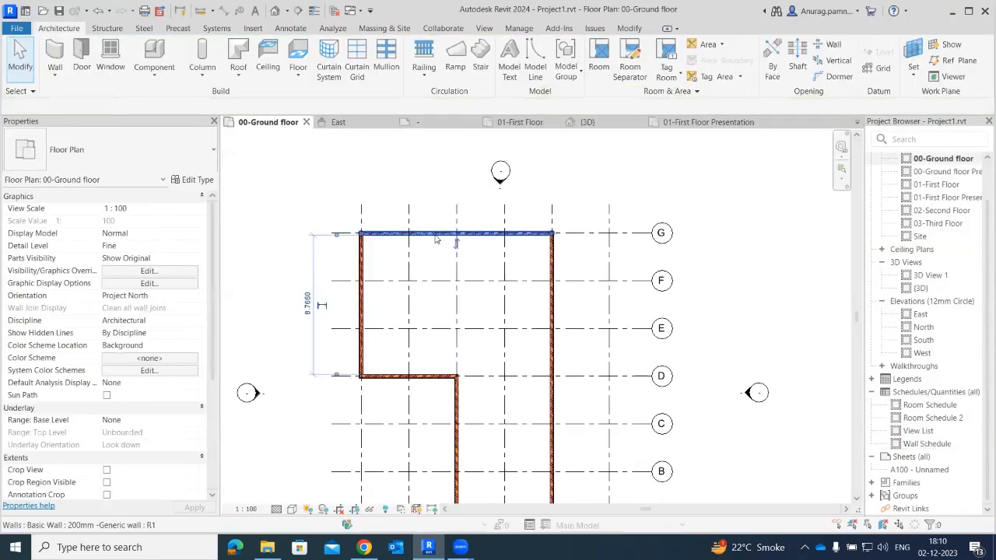
left_click(205, 186)
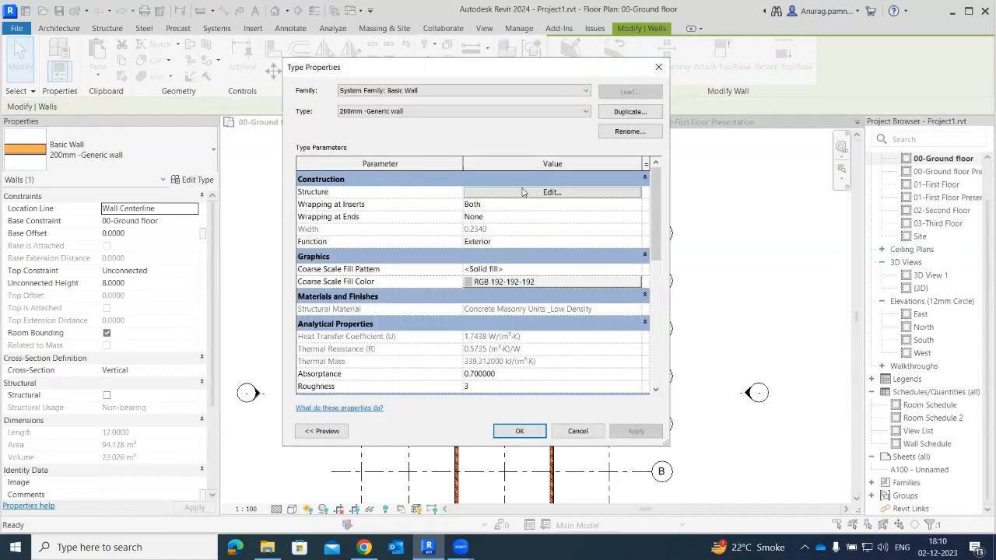
left_click(523, 195)
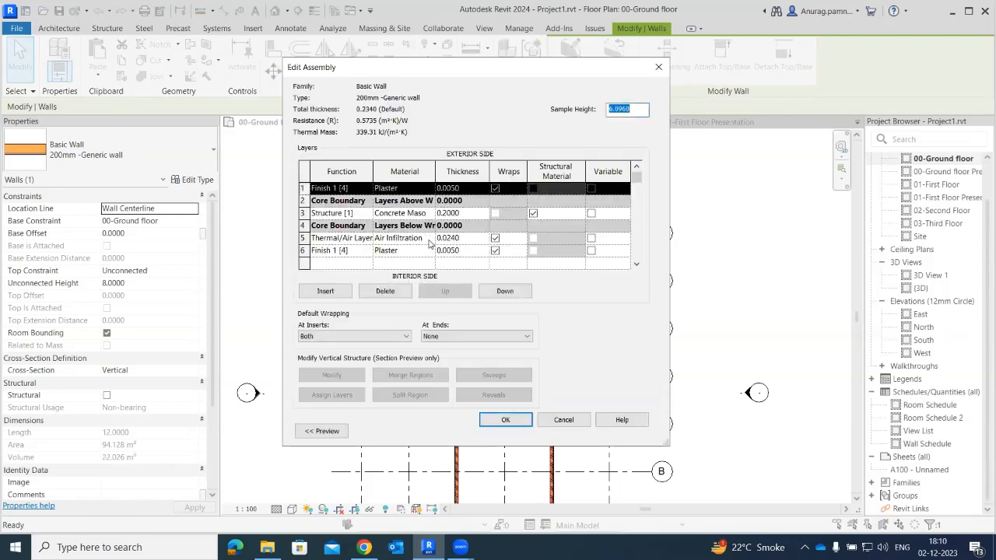
left_click(429, 243)
left_click(429, 242)
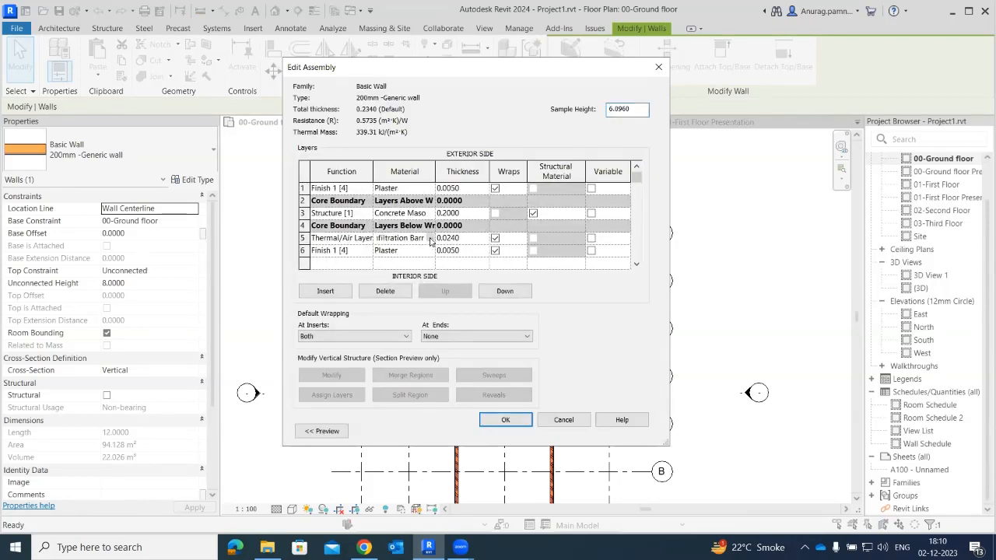
left_click(431, 239)
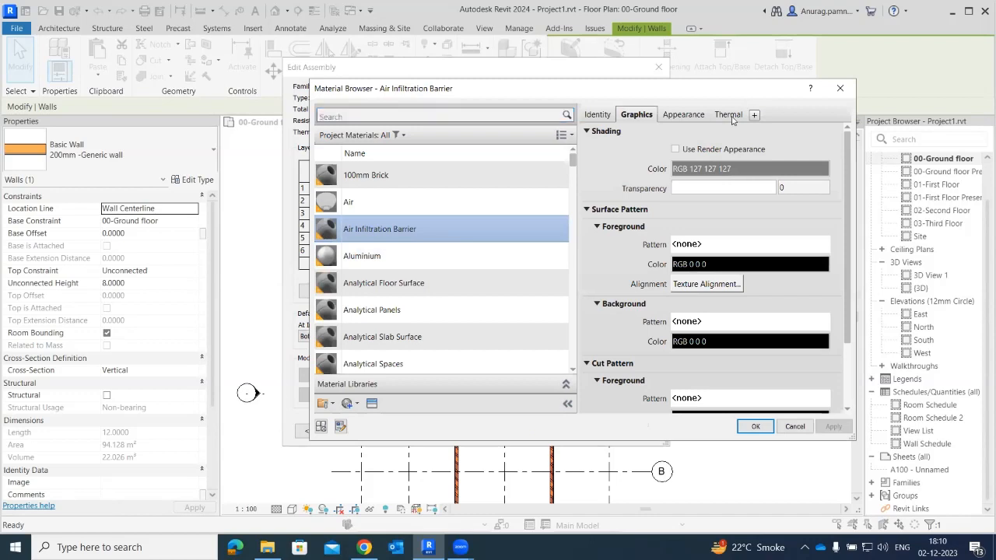
left_click(728, 114)
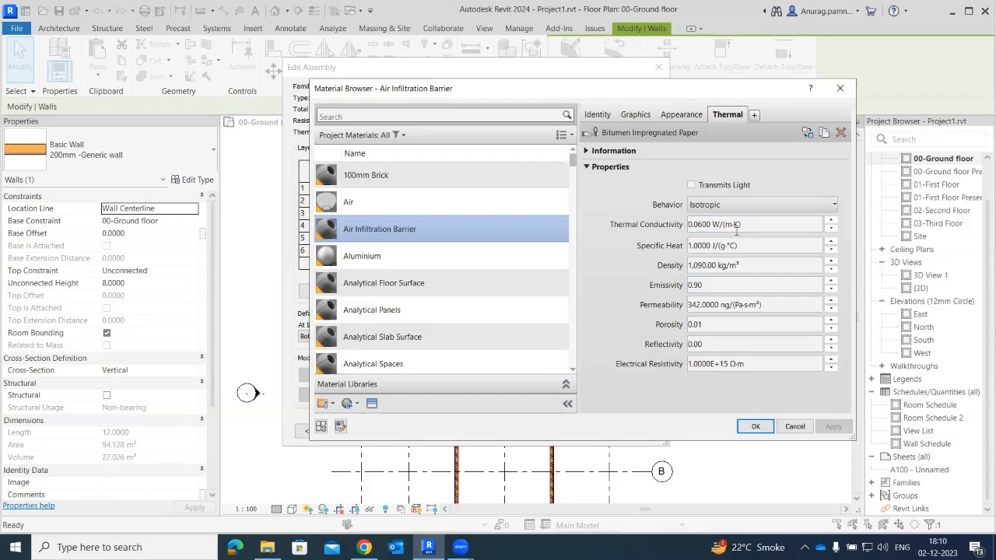
left_click(705, 224)
left_click(840, 88)
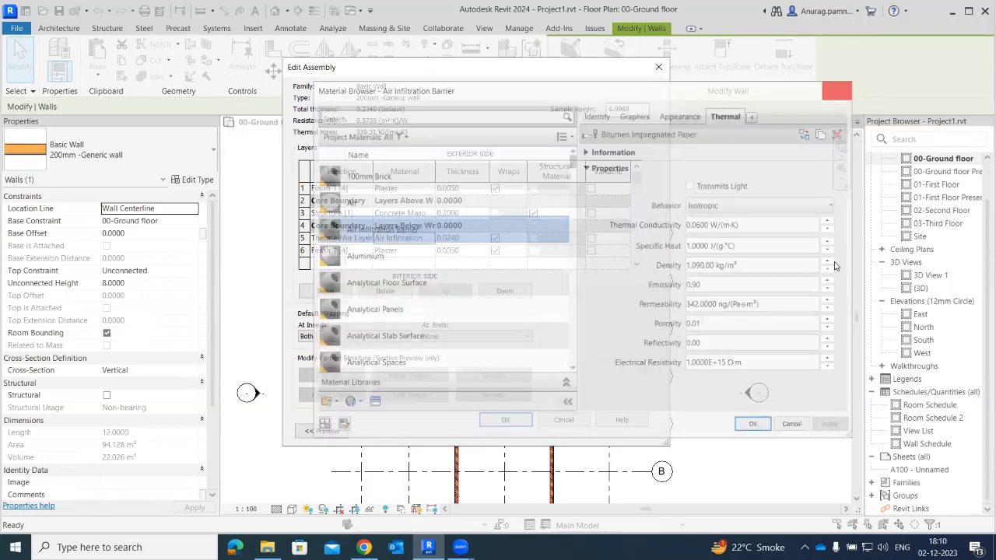
left_click(544, 421)
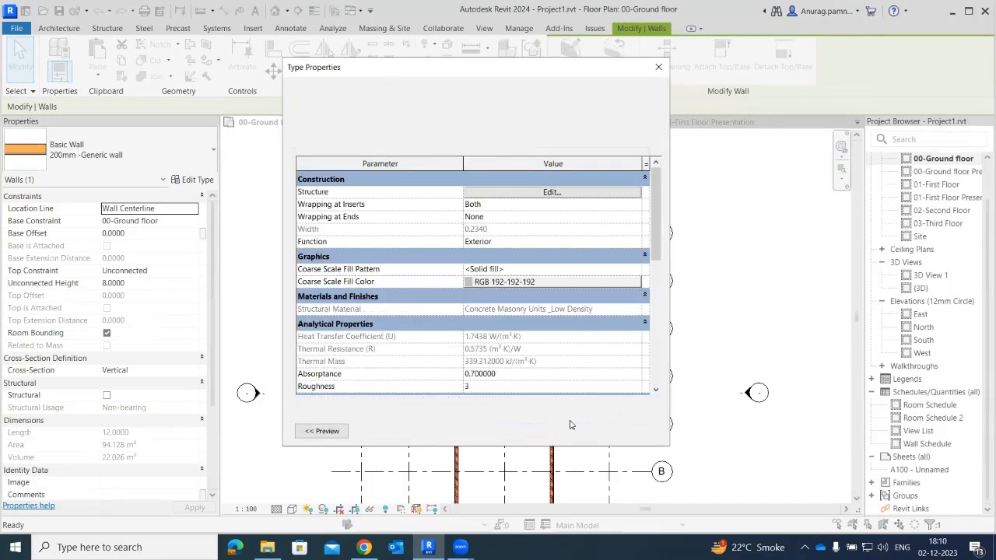
key("Escape")
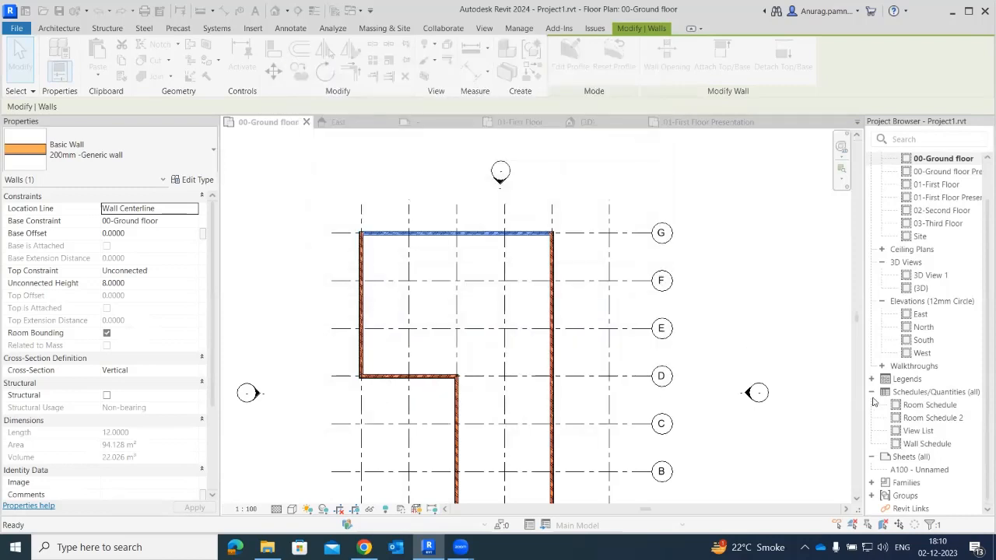
Deselect the wall and open the Wall Schedule to review the walls' thermal resistance and volume values
left_click(924, 450)
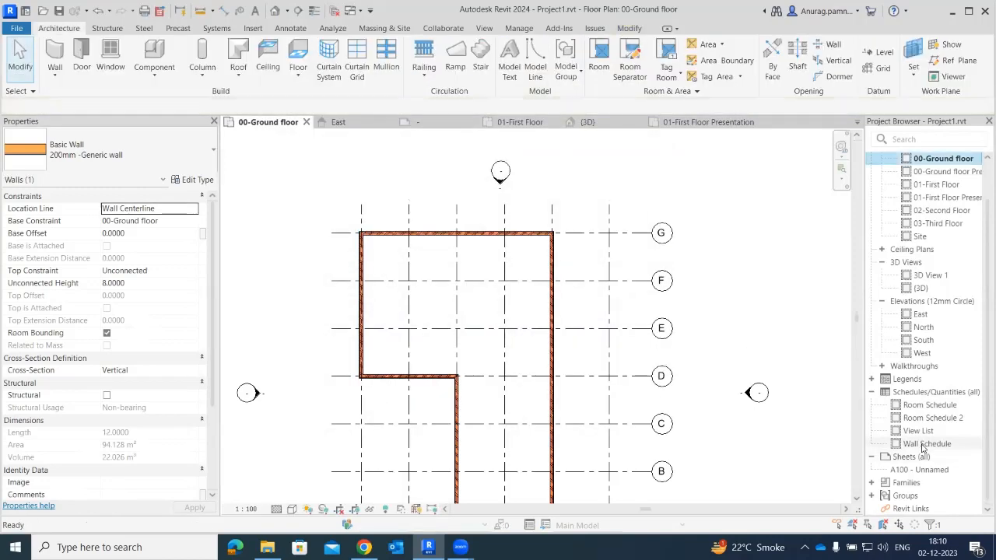
double_click(913, 444)
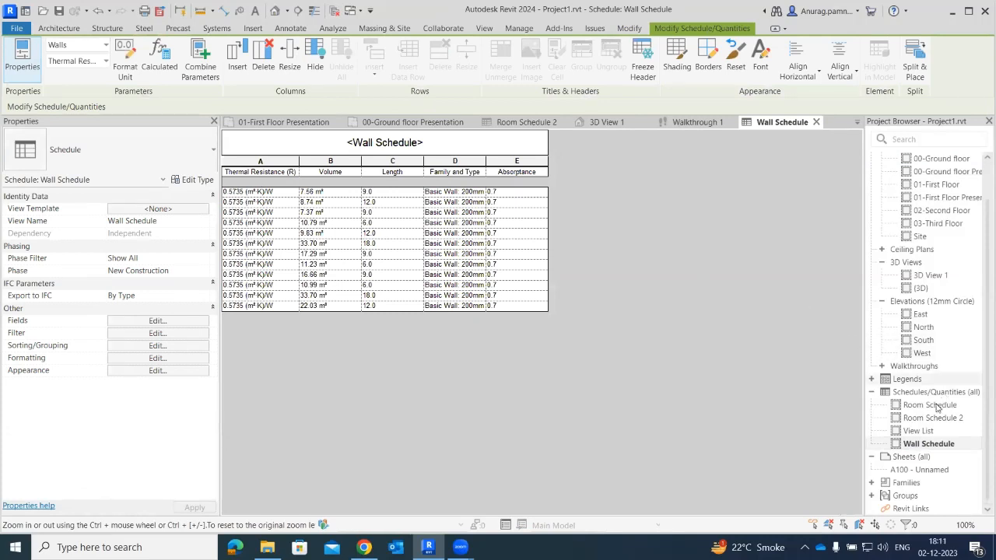
From the grid G wall in the 00-Ground floor plan, set the wall structure's Thermal/Air Layer thickness to 0.035 and apply the type changes
left_click(911, 158)
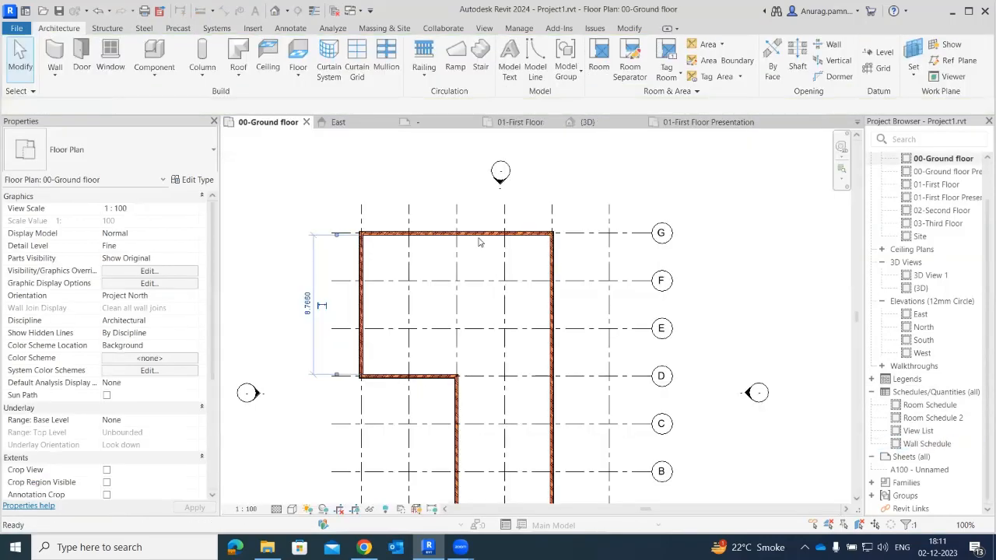
left_click(477, 235)
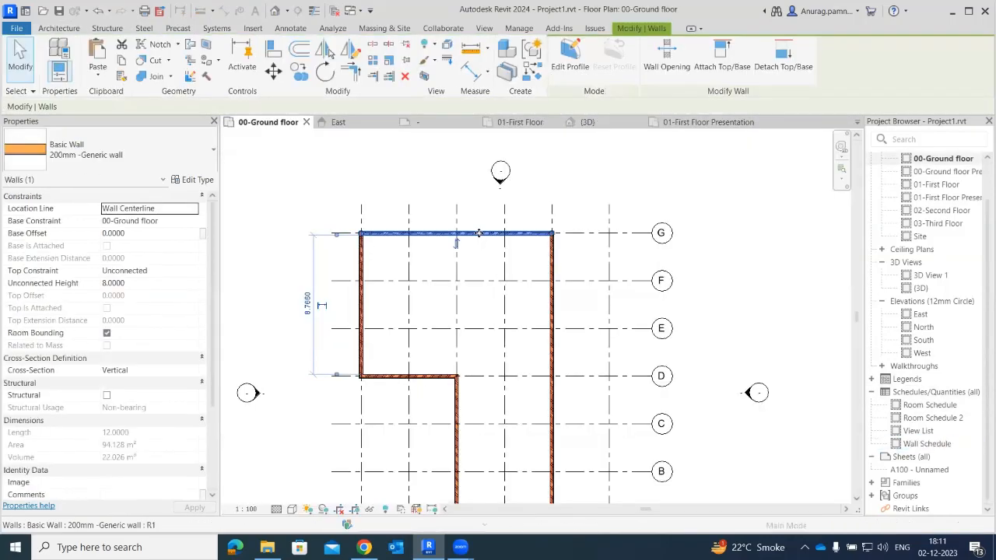
left_click(201, 184)
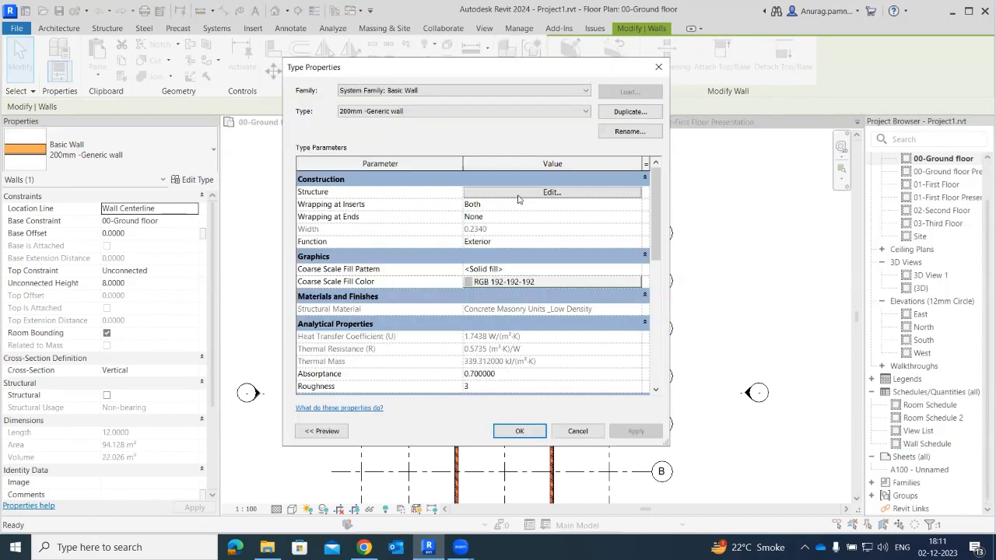
left_click(521, 193)
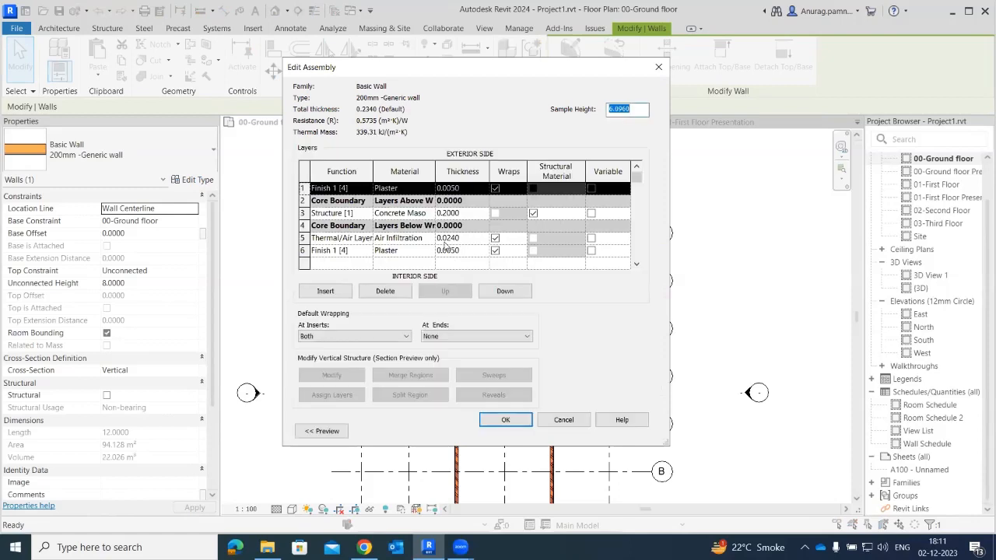
left_click(454, 240)
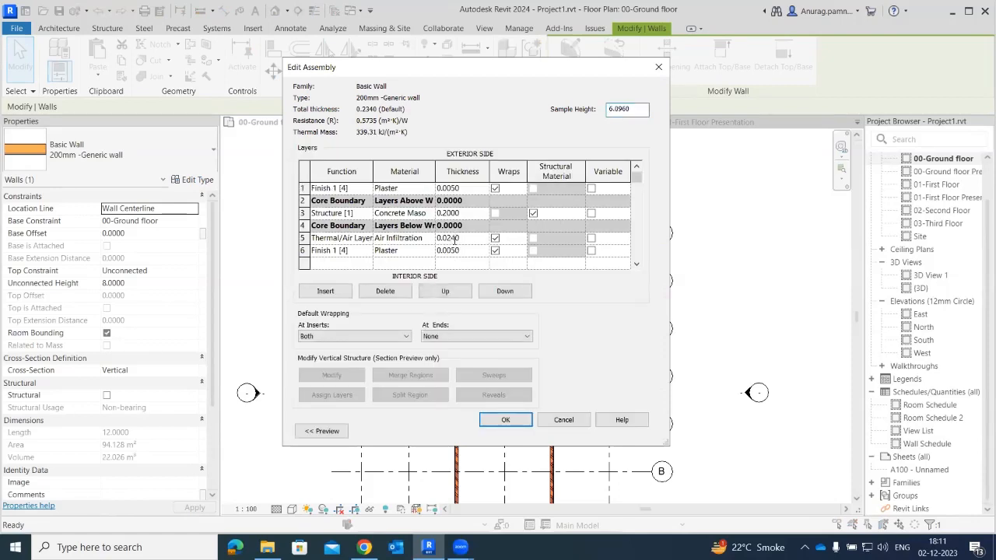
key("BackSpace")
key("BackSpace")
key("BackSpace")
type("350")
left_click(507, 421)
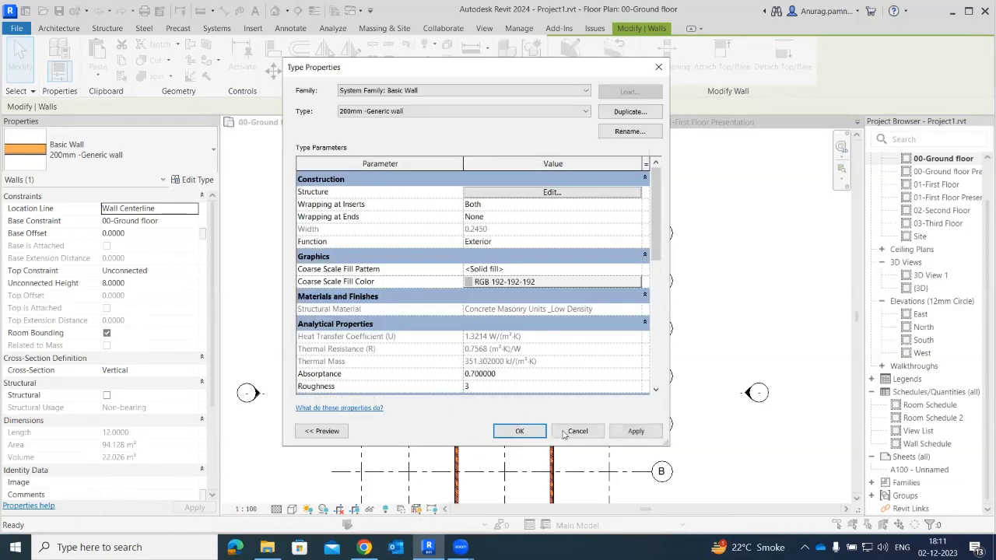
left_click(635, 431)
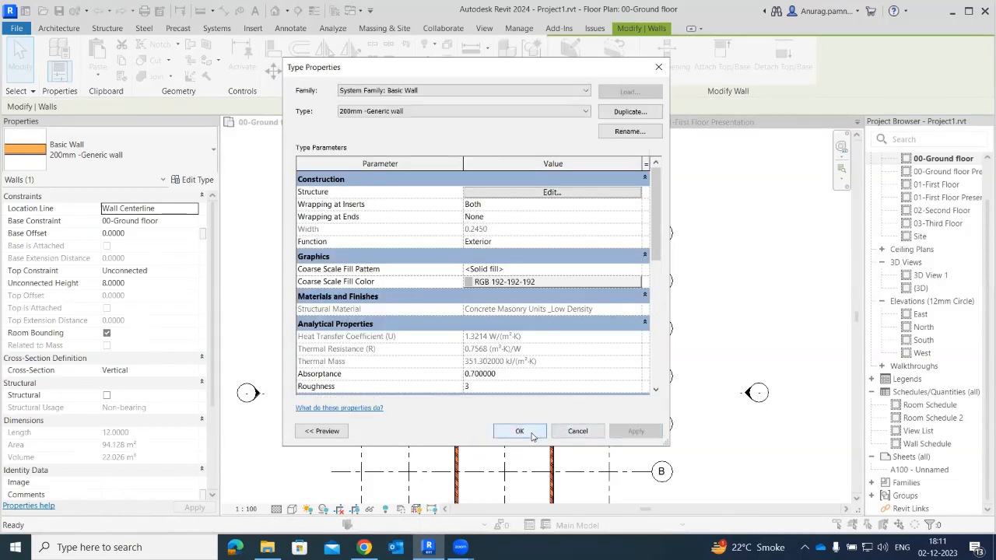
left_click(535, 434)
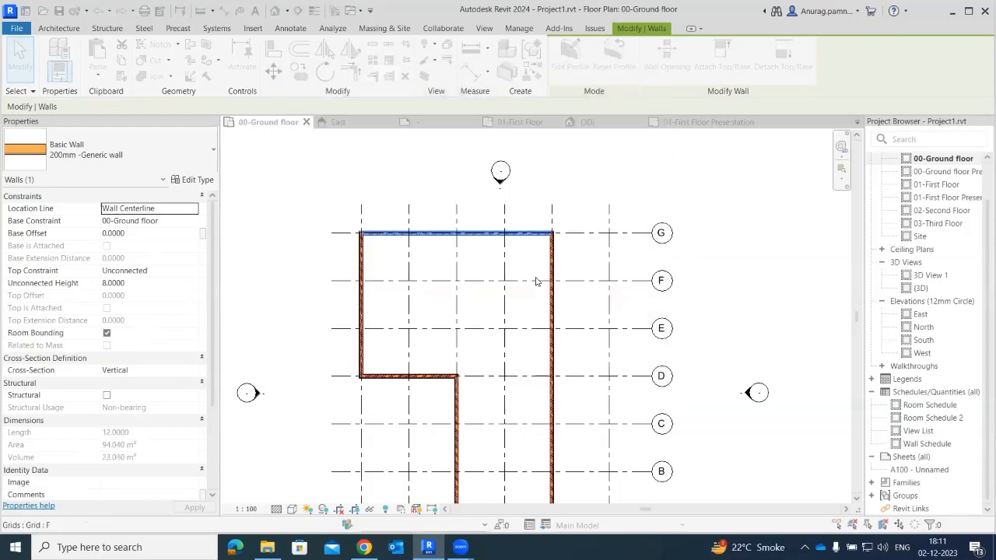
Reopen the Wall Schedule to check the walls' thermal resistance and volume, and switch to the presentation's closing slide
left_click(776, 324)
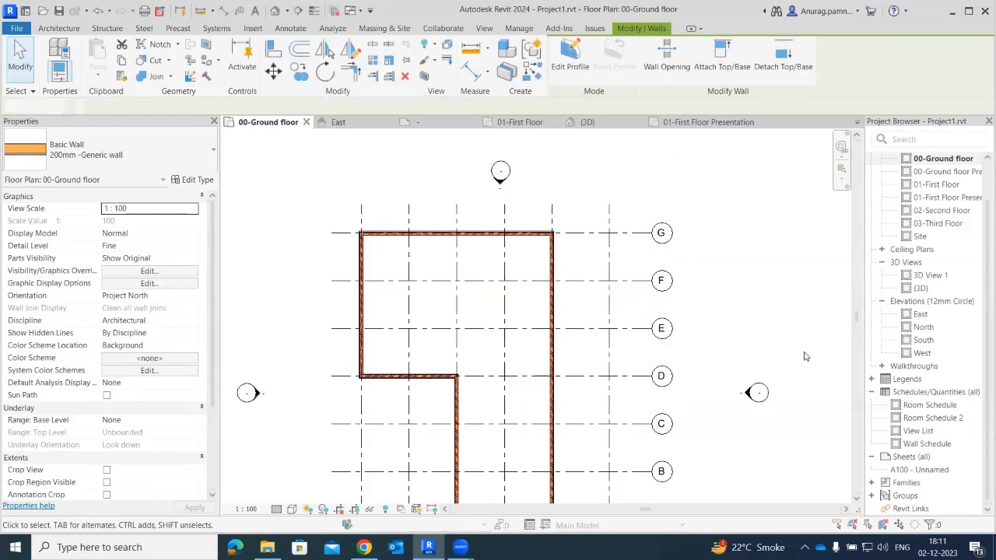
double_click(930, 445)
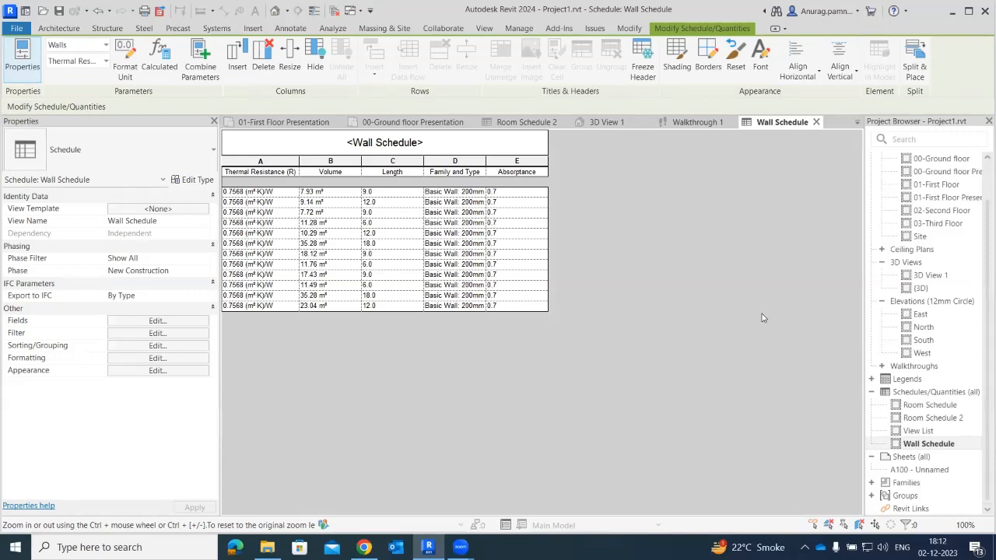
key("alt+Tab")
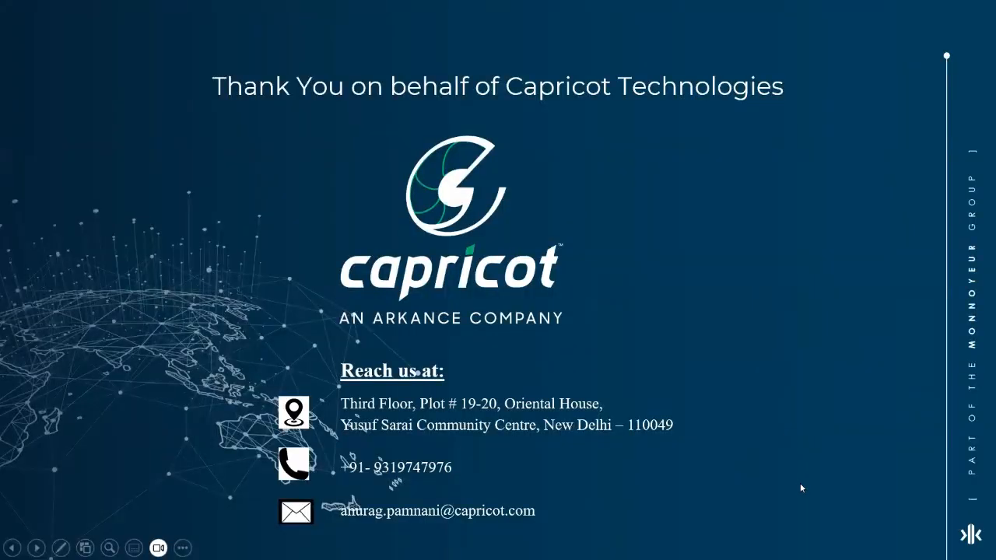